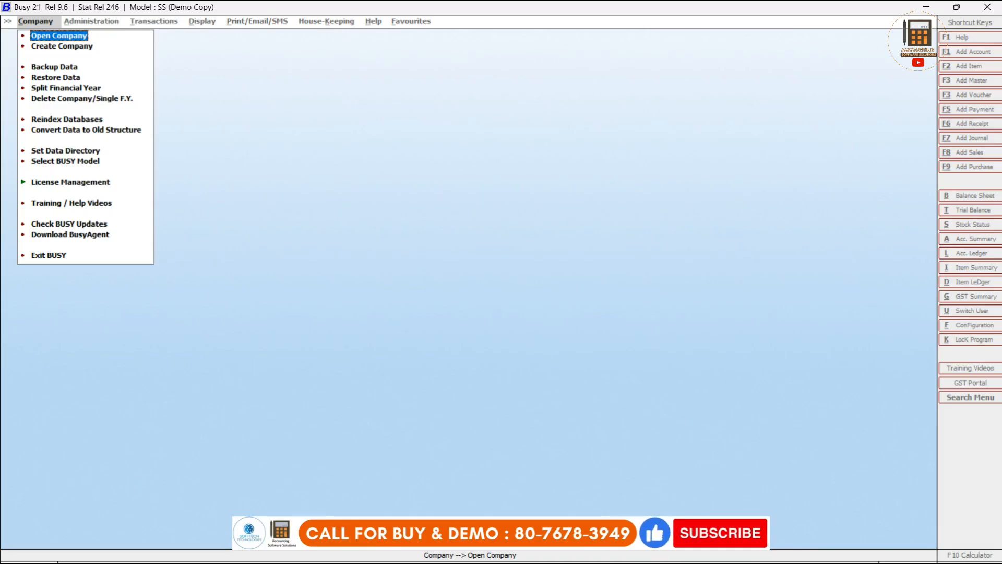
Open the company Softtech Technologies and log in by entering the account password.
left_click(45, 42)
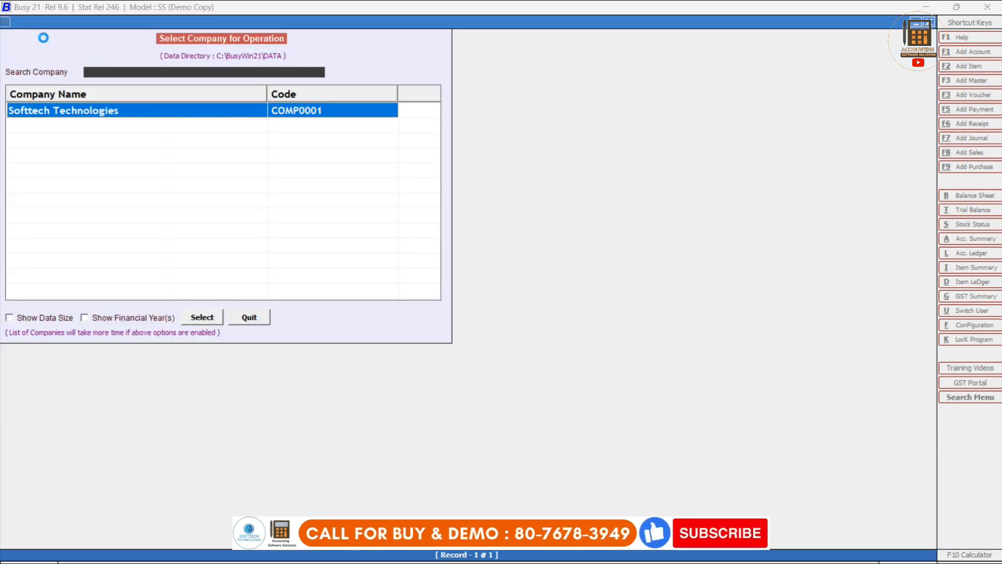
key("Return")
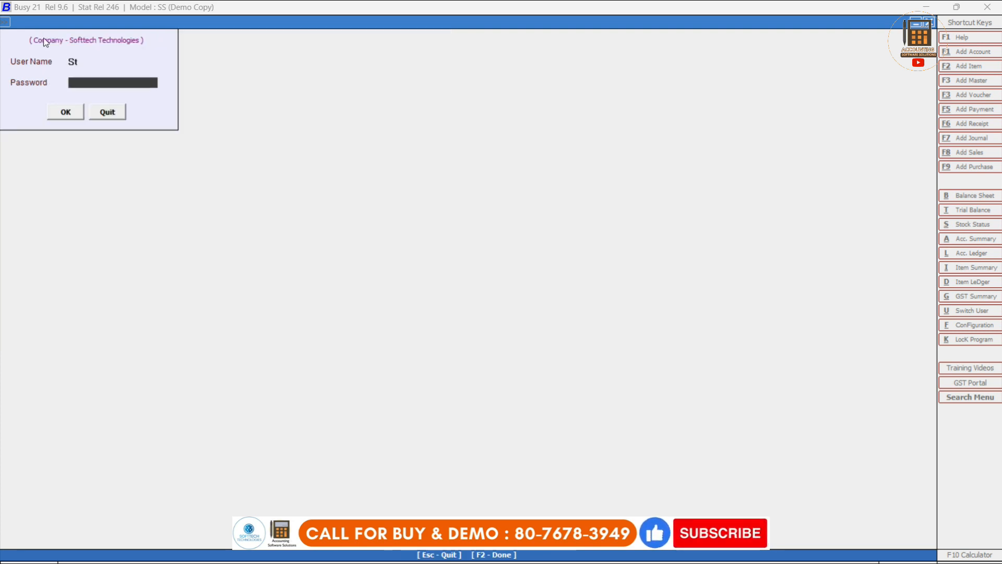
type("**")
key("Return")
key("Return")
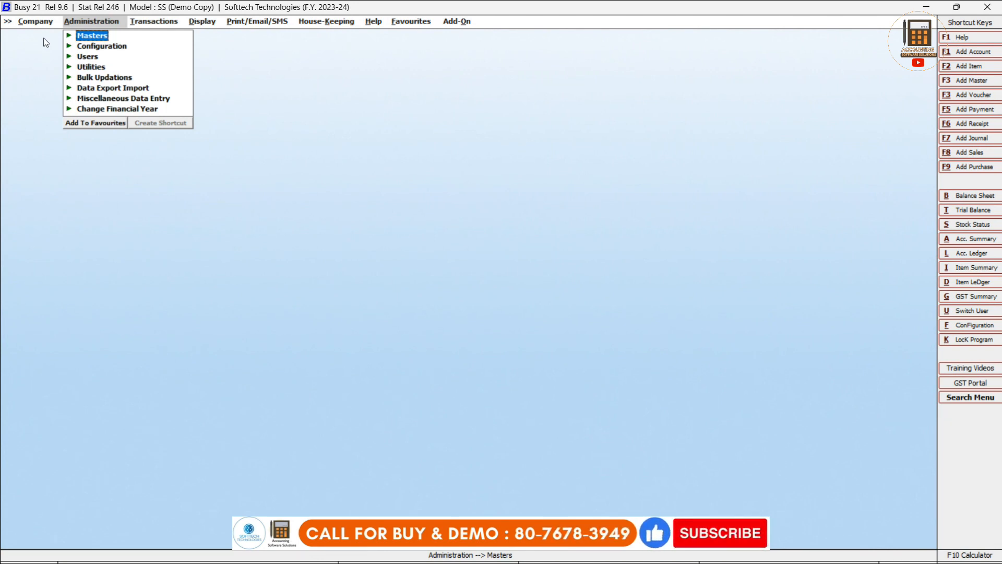
Start a new sales voucher dated 01-04-2023 and set its sale type to Local-ItemWise.
key("Right")
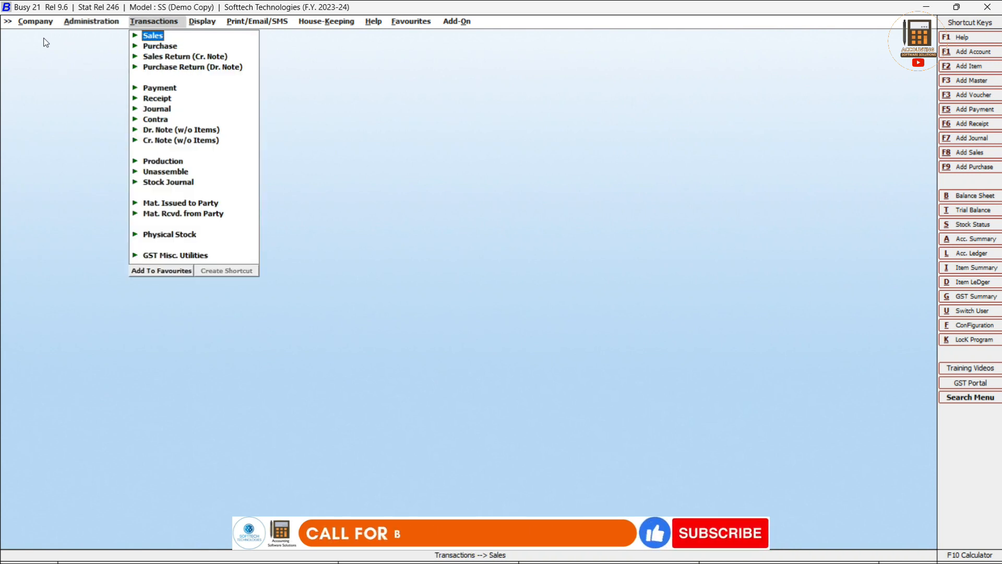
left_click(157, 38)
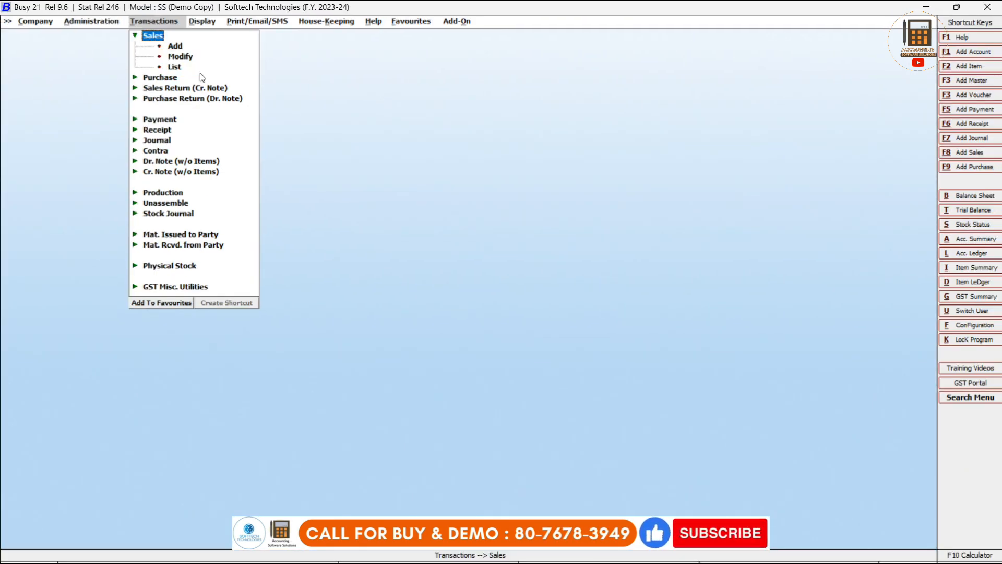
left_click(175, 47)
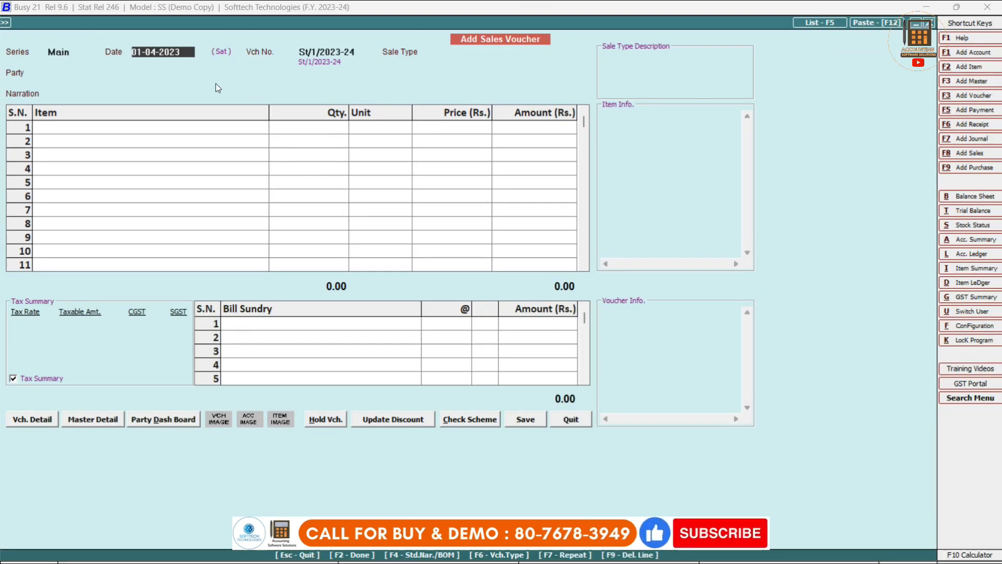
key("Return")
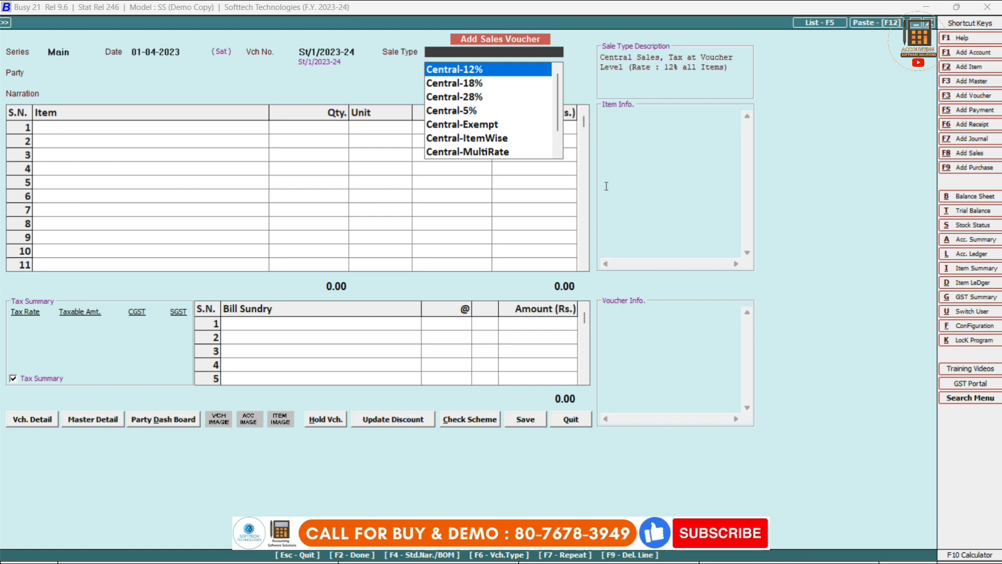
type("item")
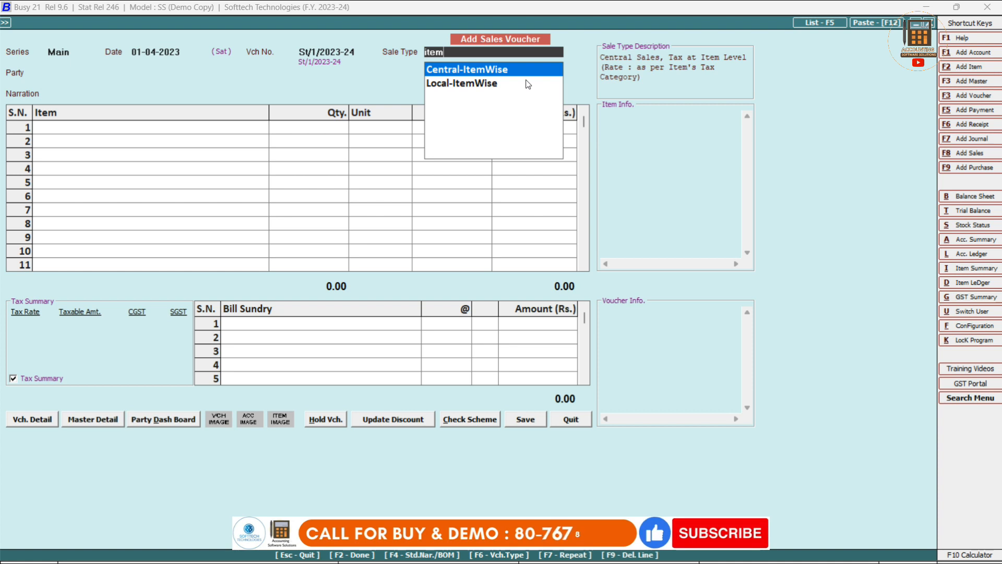
left_click(528, 84)
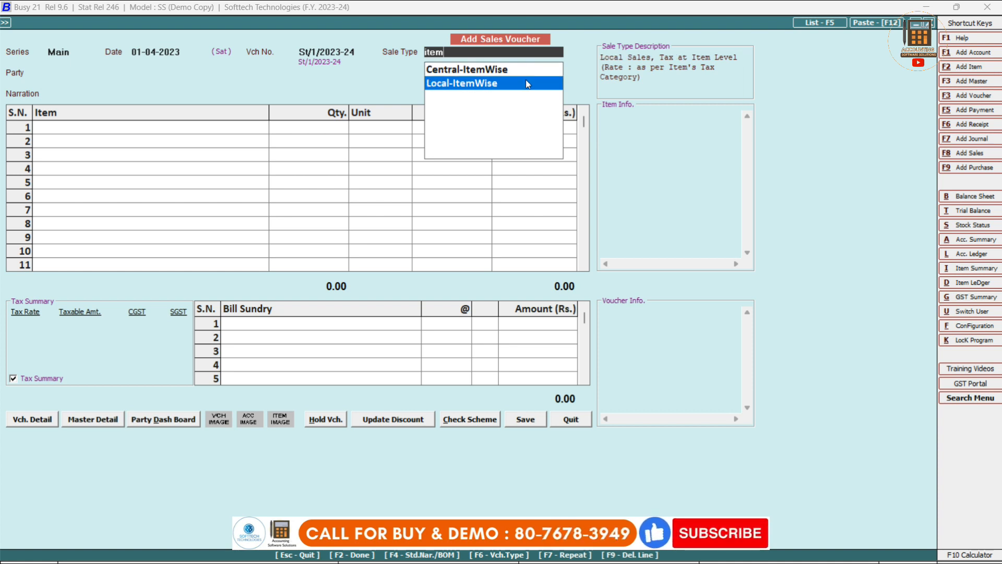
left_click(526, 84)
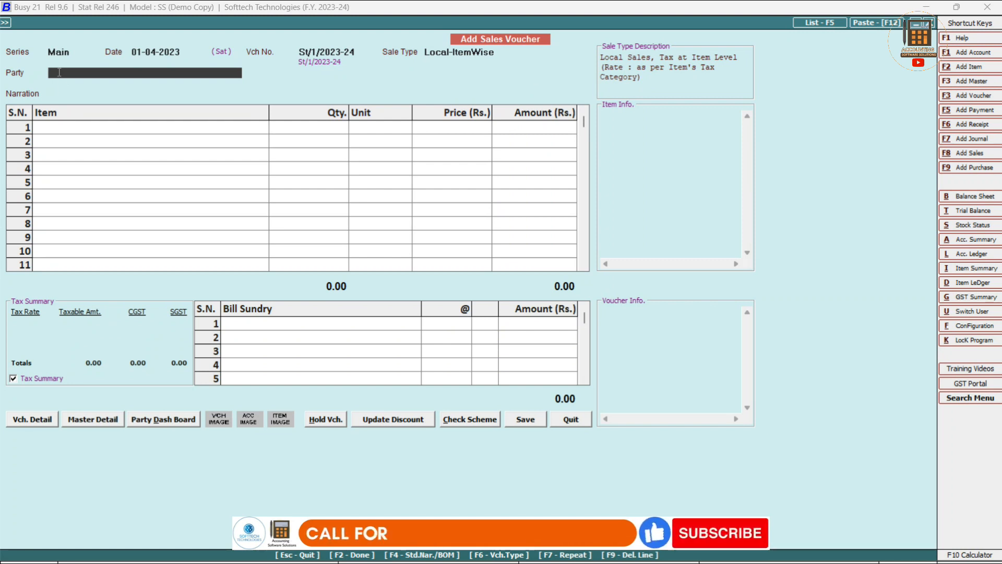
Set Gupta Traders Pvt. Ltd. as the voucher's party and leave the narration blank.
type("a")
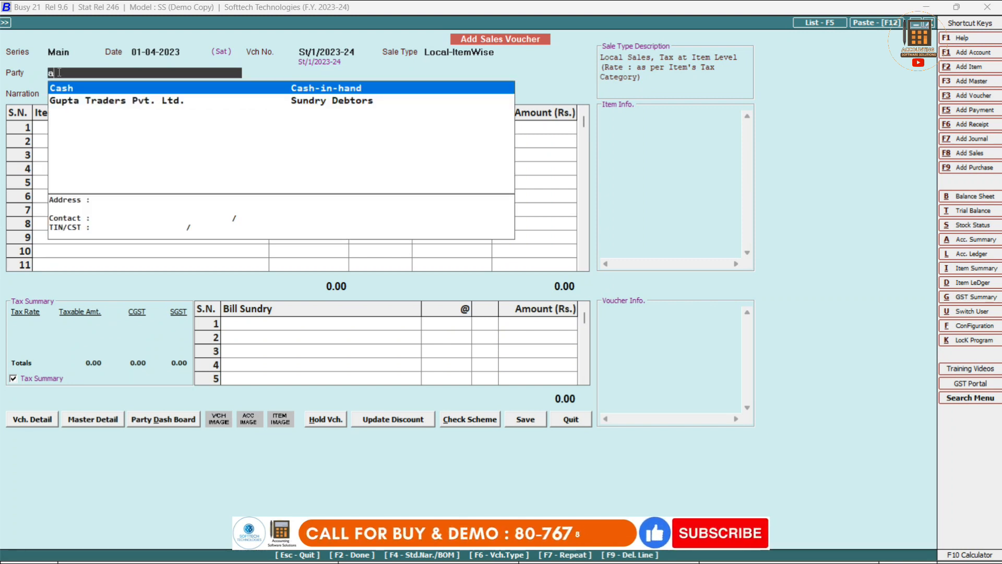
key("BackSpace")
type("gup")
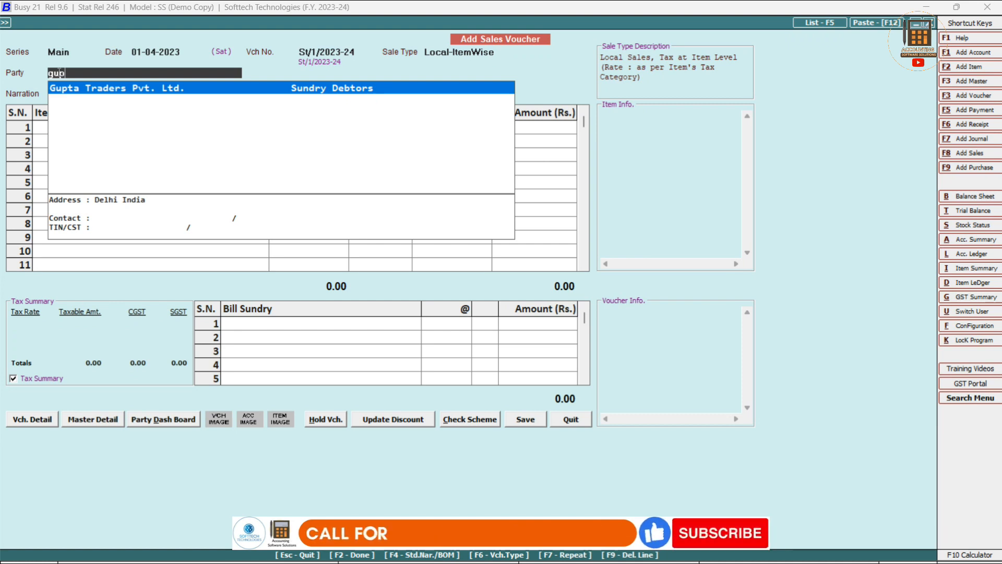
key("F3")
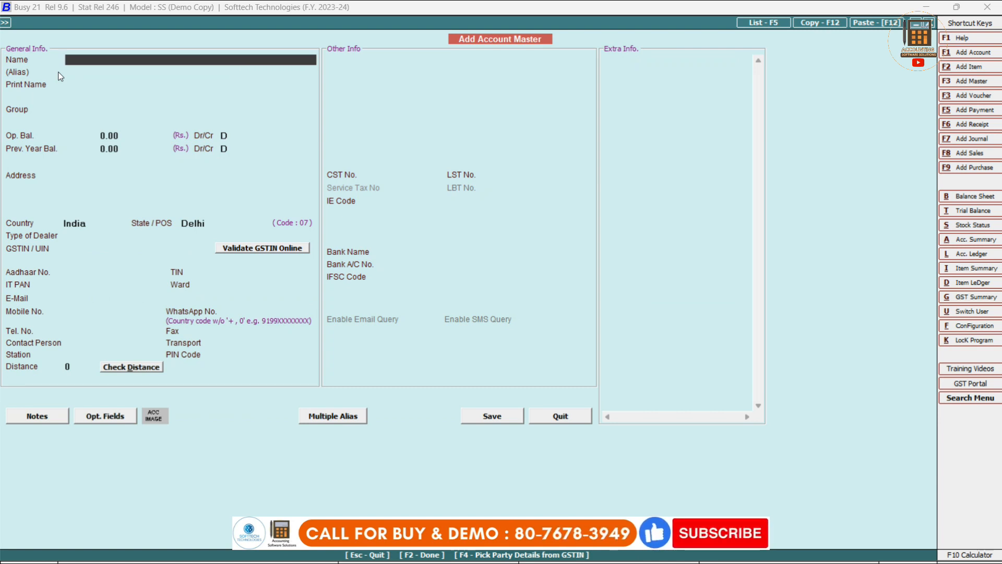
key("Escape")
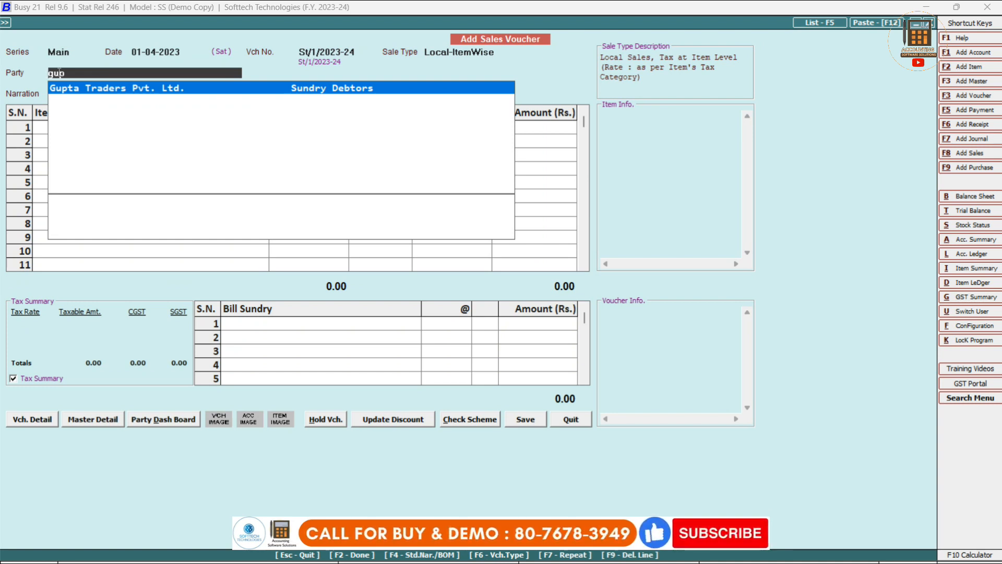
key("Return")
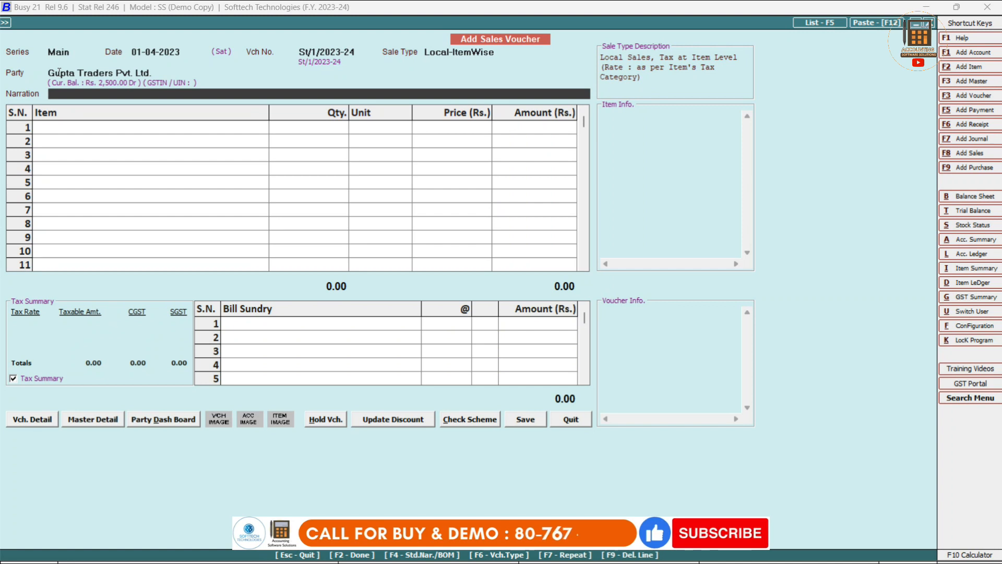
key("Return")
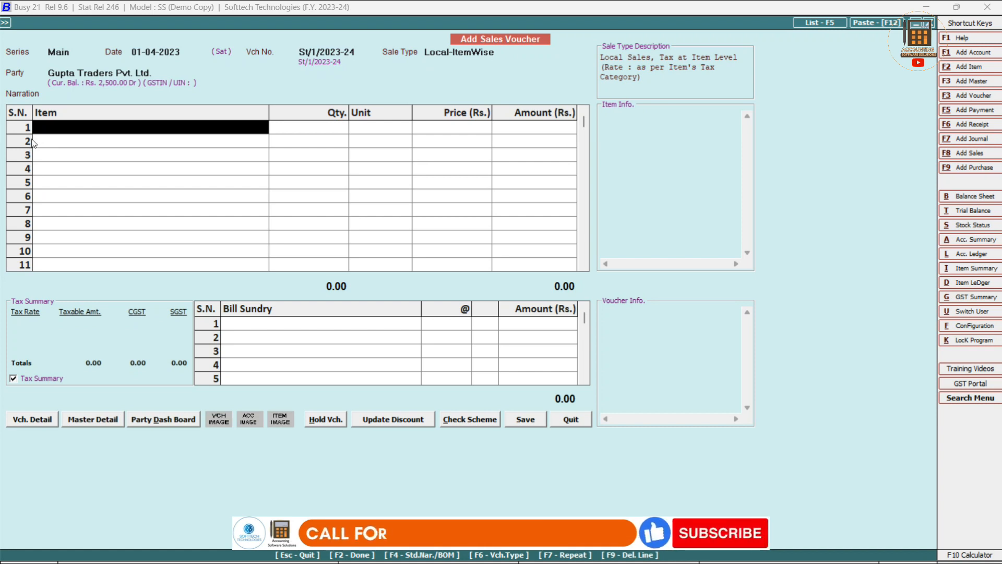
Add the item Keyboard + Mouse Combo wireless on the first row with a quantity of 5.
key("Return")
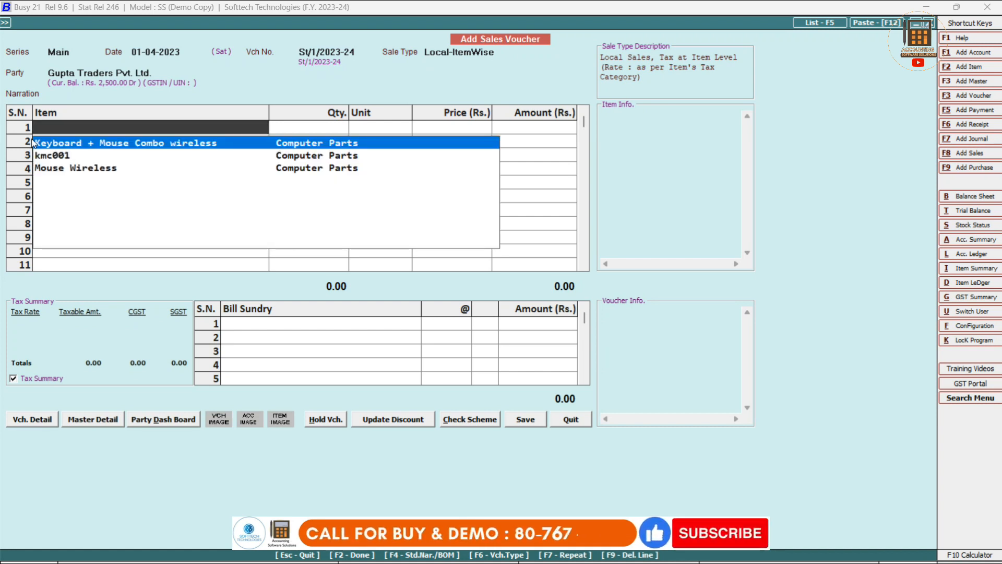
key("Down")
key("Down")
key("Up")
key("Up")
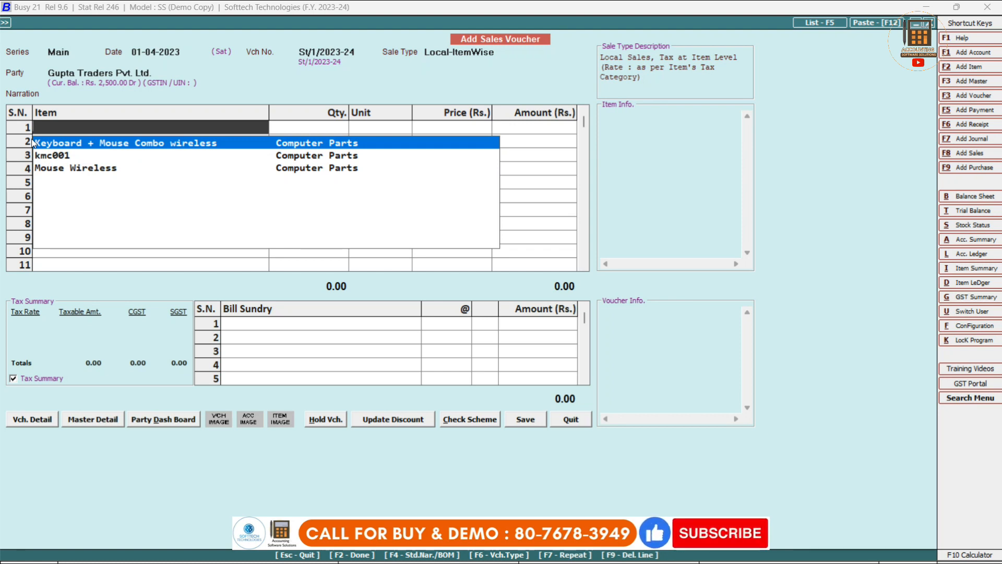
key("Return")
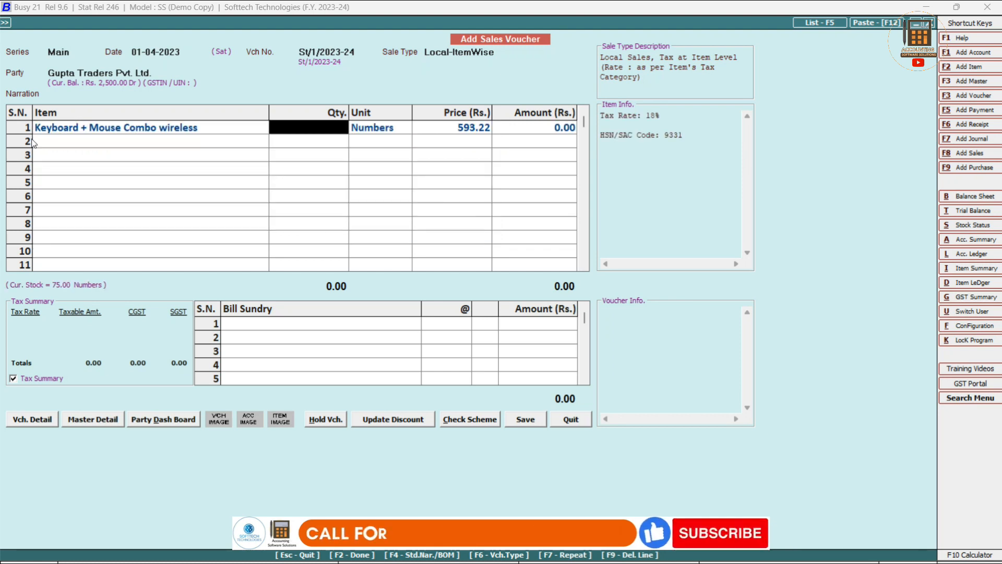
type("20")
key("BackSpace")
key("BackSpace")
type("5")
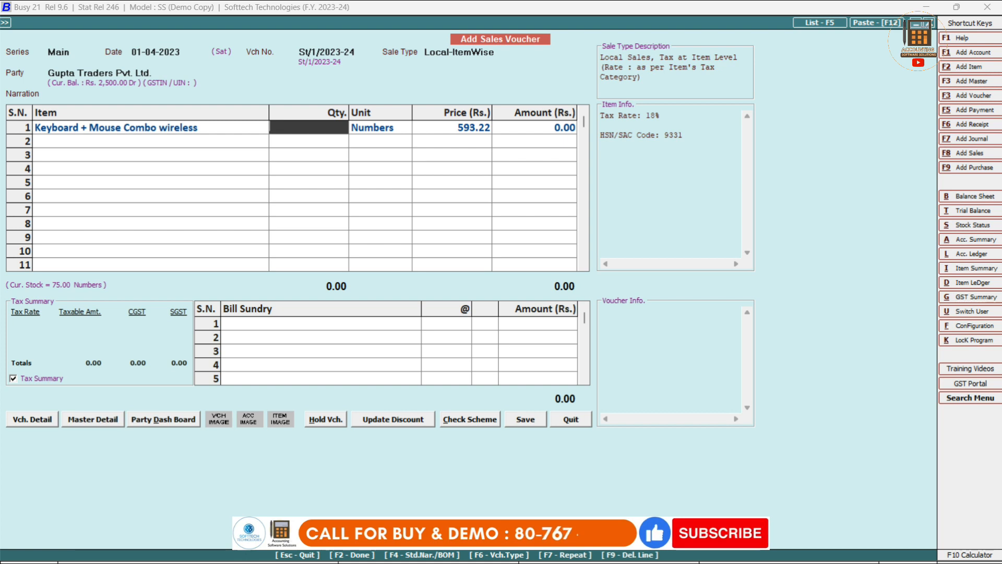
key("Return")
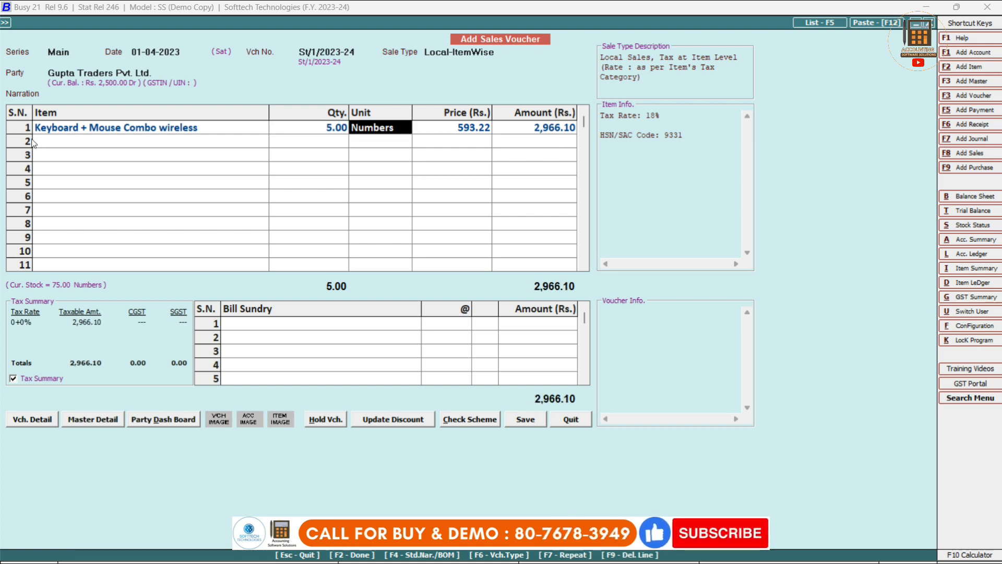
Set the first item's price to 0 and its amount to 6900, accepting the item-wise GST.
key("Return")
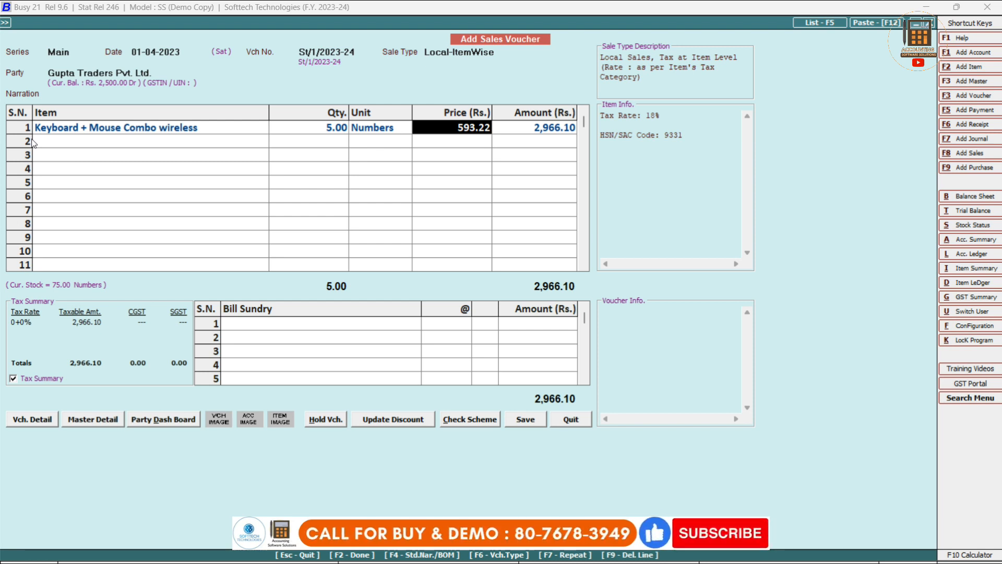
type("0")
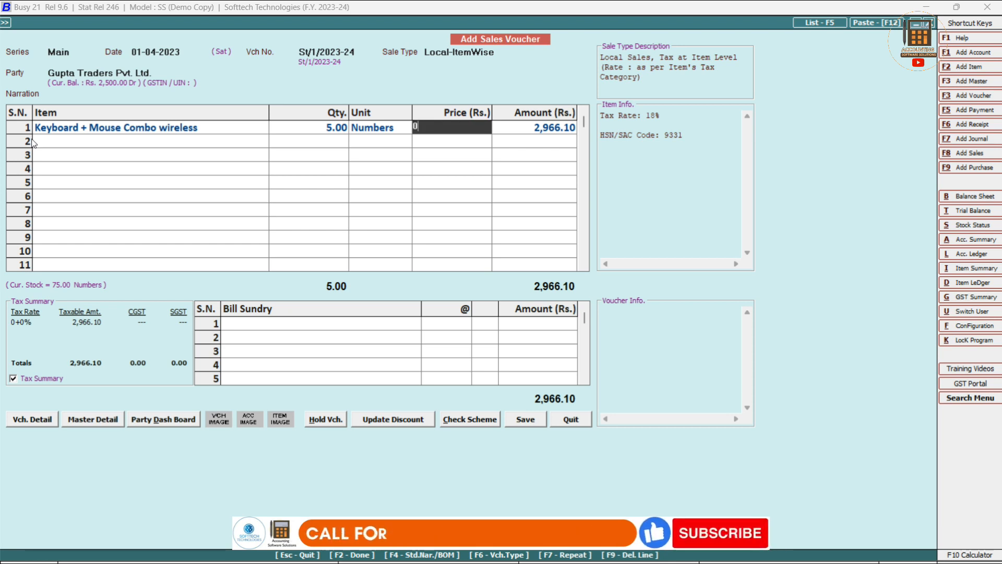
key("Return")
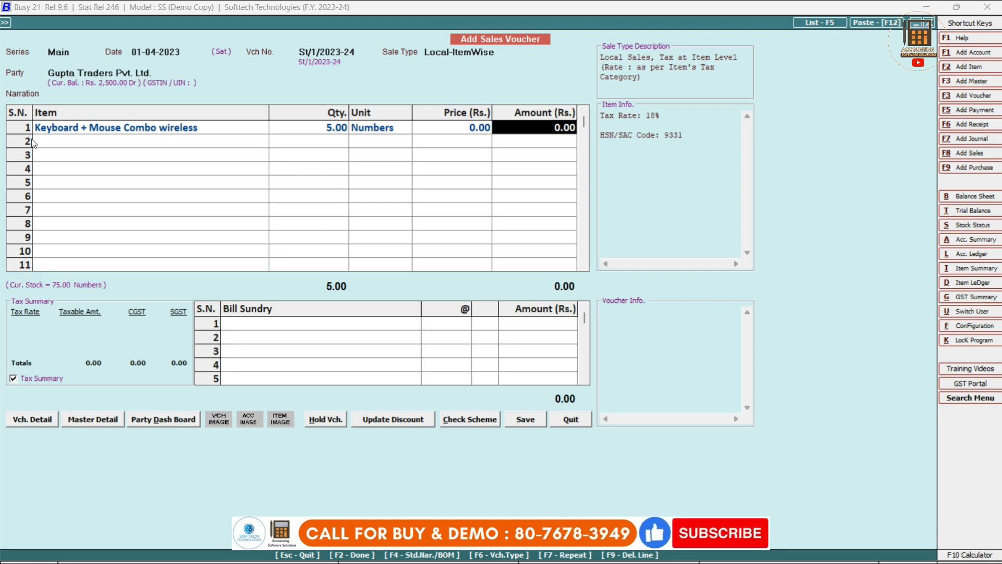
type("6900")
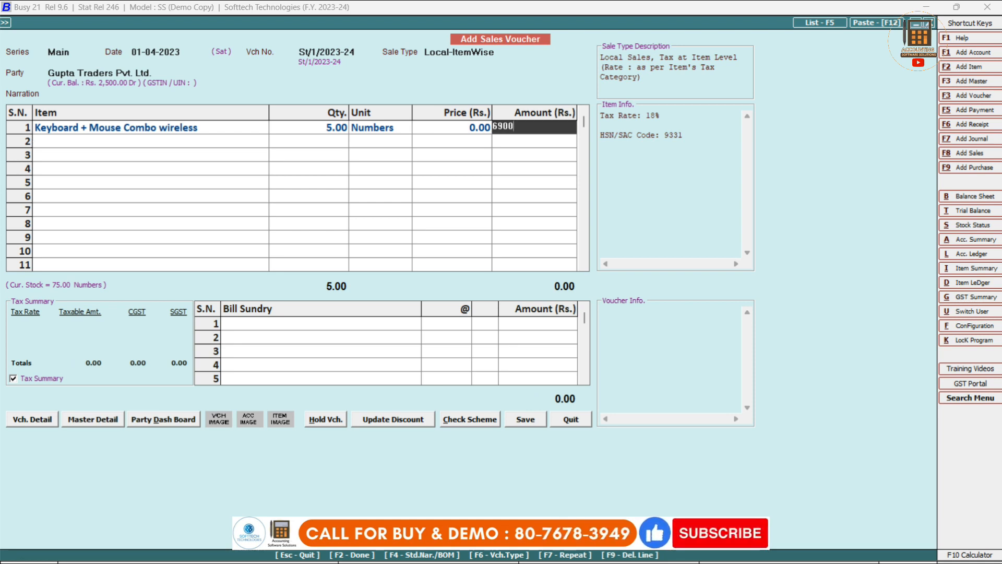
key("Return")
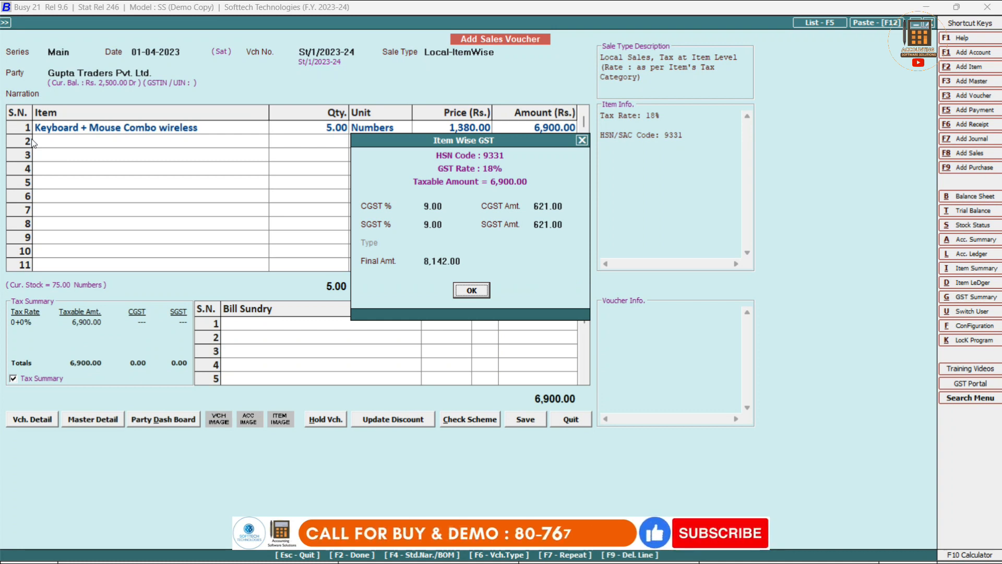
key("Return")
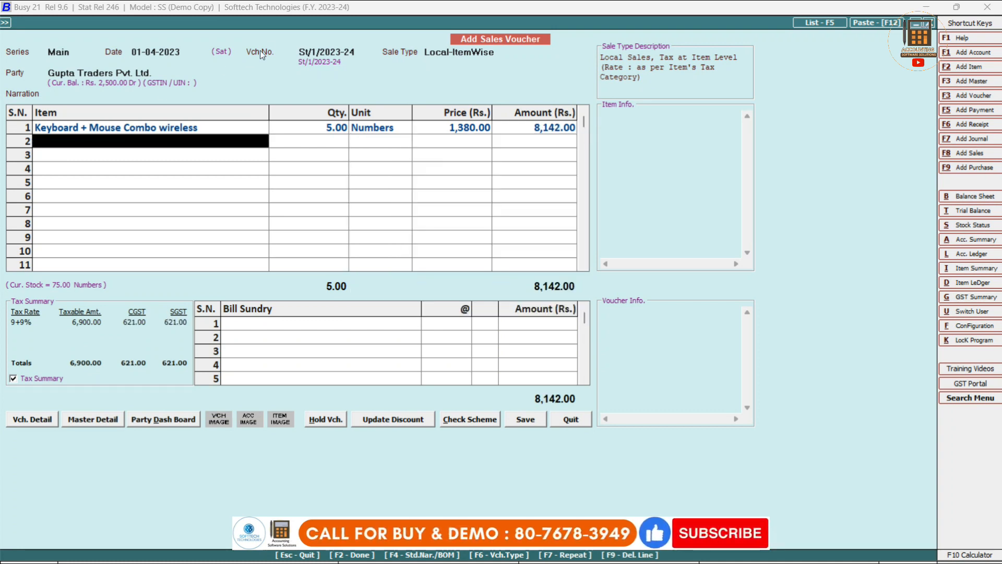
Set the price of the Keyboard + Mouse Combo wireless to 988 and accept the item-wise GST.
left_click(546, 125)
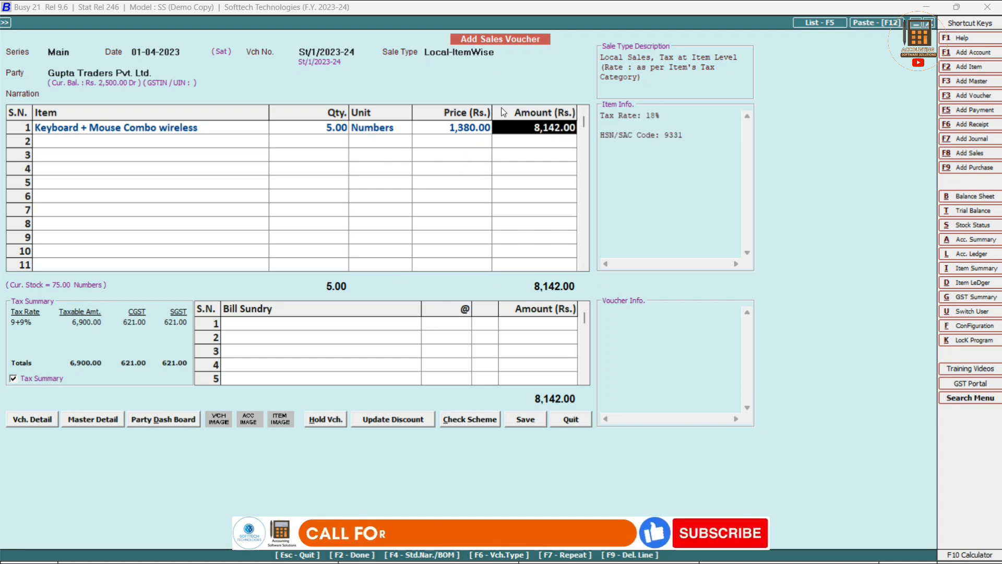
left_click(450, 127)
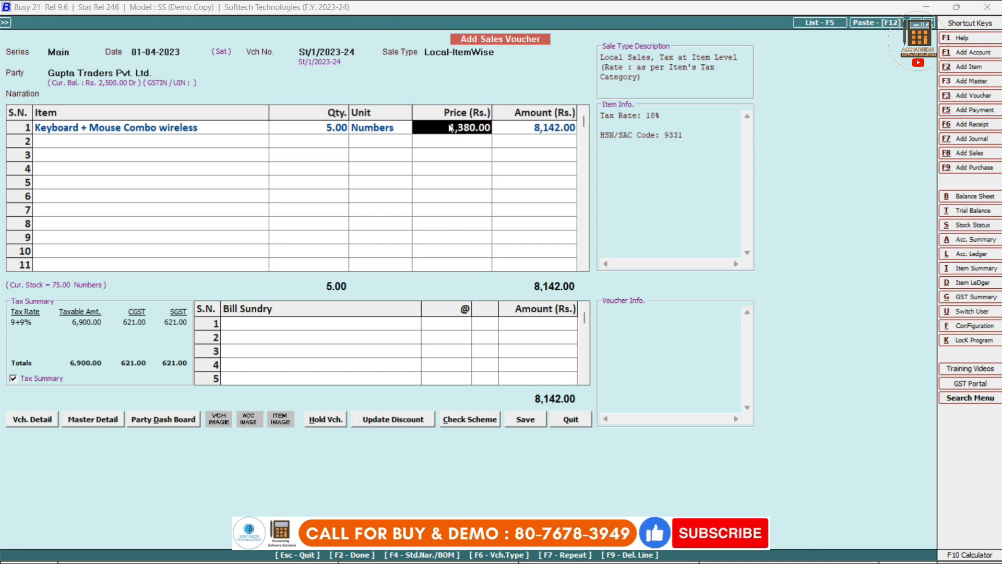
type("988")
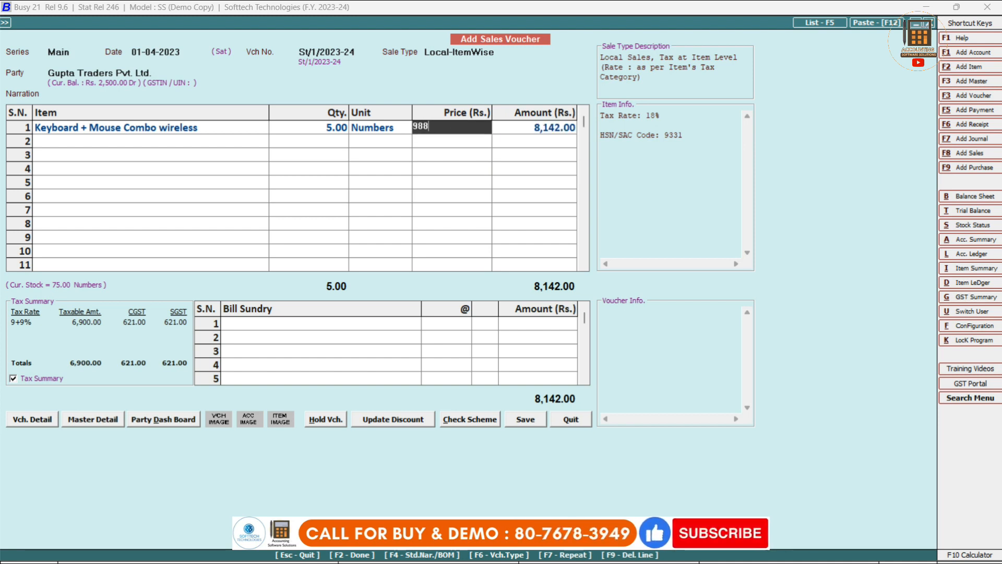
key("Return")
key("Return")
key("Return")
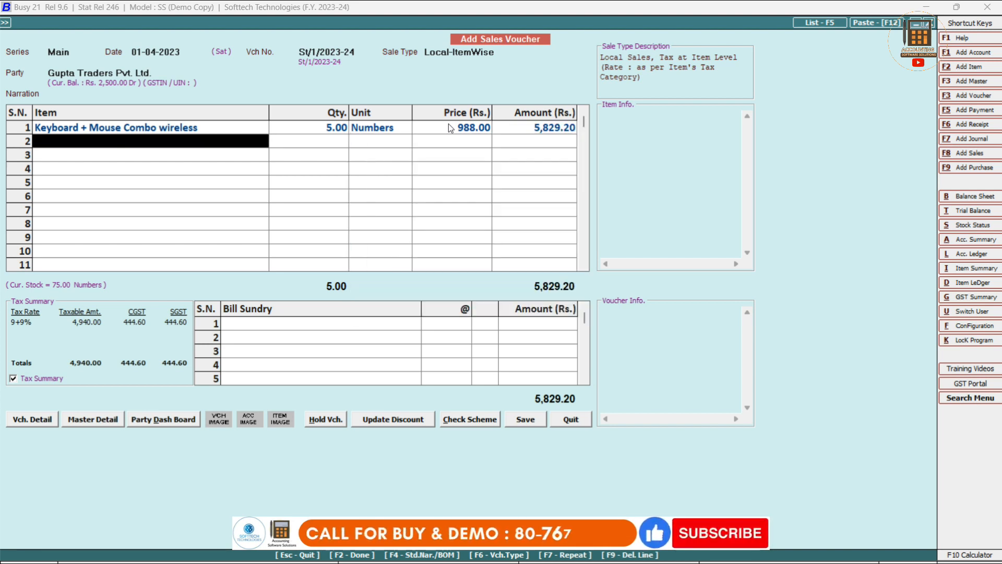
Add Mouse Wireless as the item on the second row and delete that row again.
key("space")
key("Down")
key("Down")
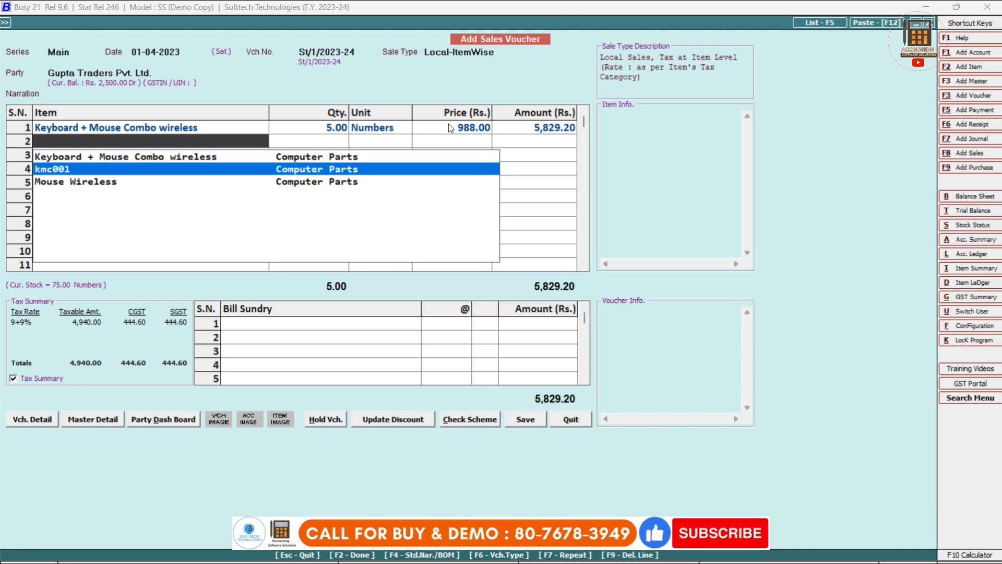
key("Return")
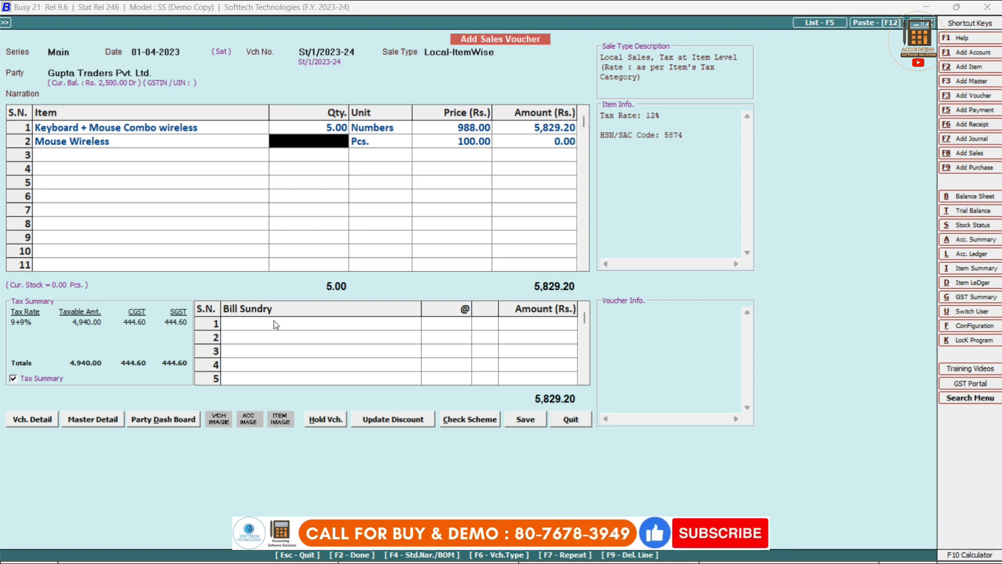
left_click(148, 136)
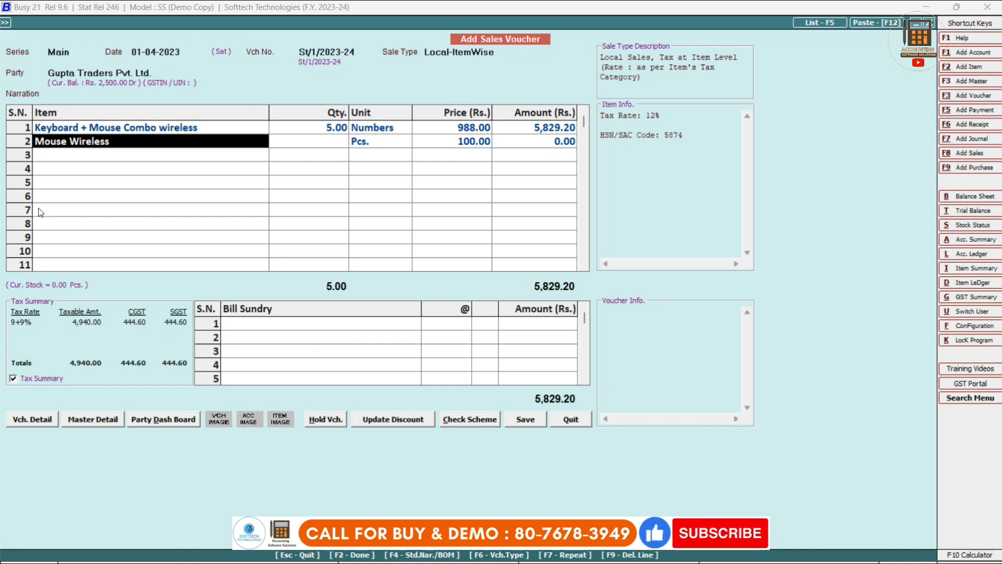
key("F9")
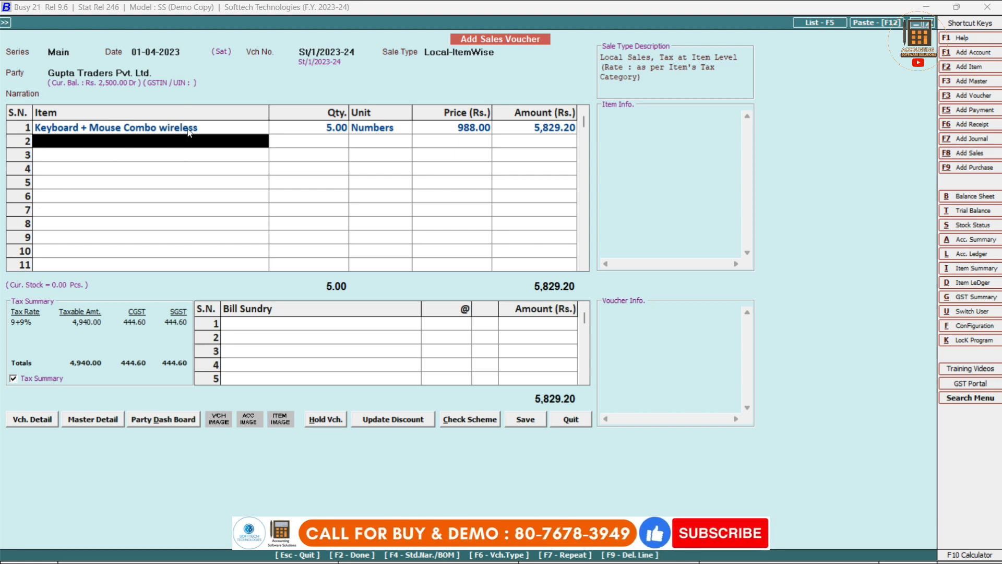
Add the item Mouse Wireless on the second row with a quantity of 5, accepting its price of 100 and item-wise GST.
type("m")
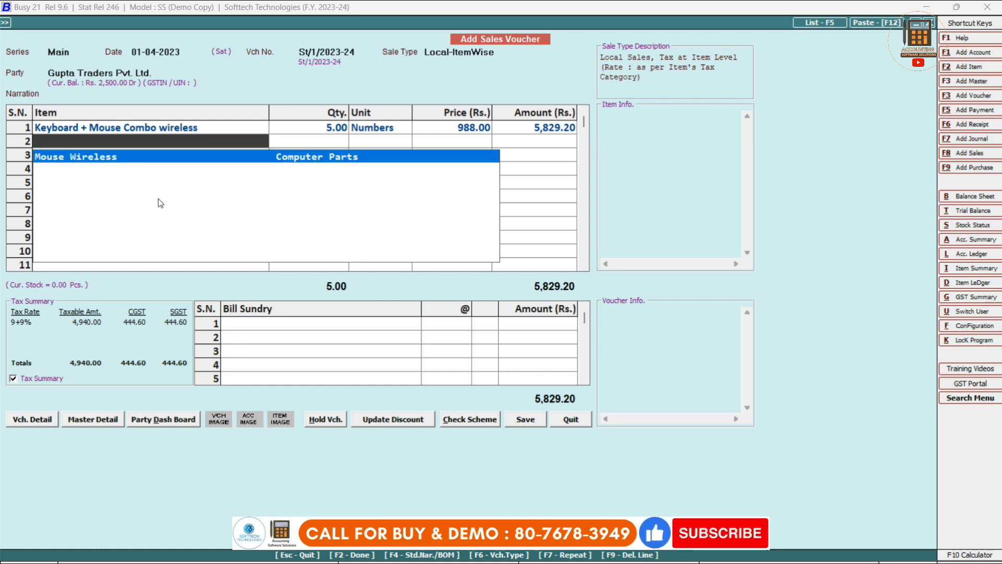
key("Return")
type("5")
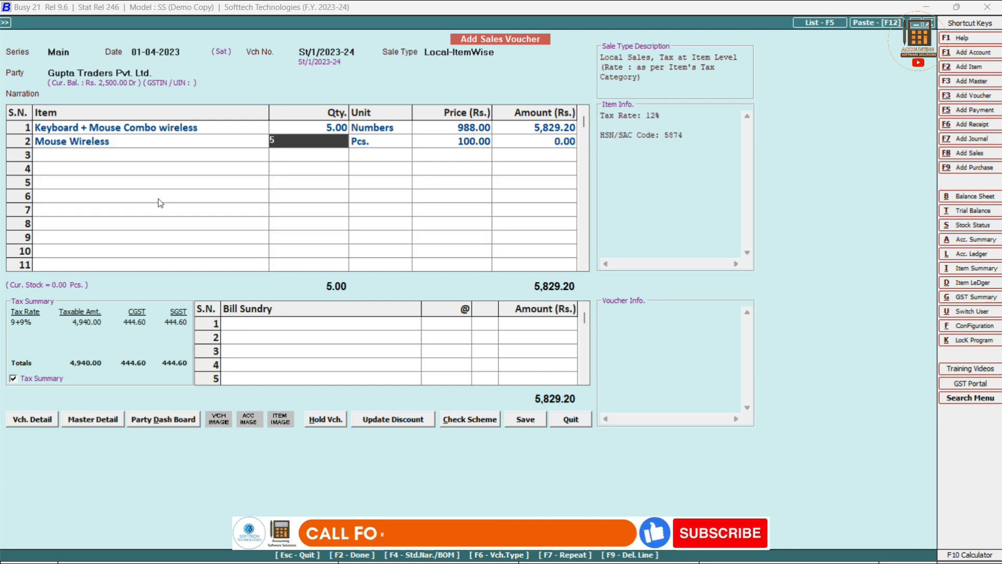
key("Return")
key("Return")
key("Return")
key("Return")
key("Return")
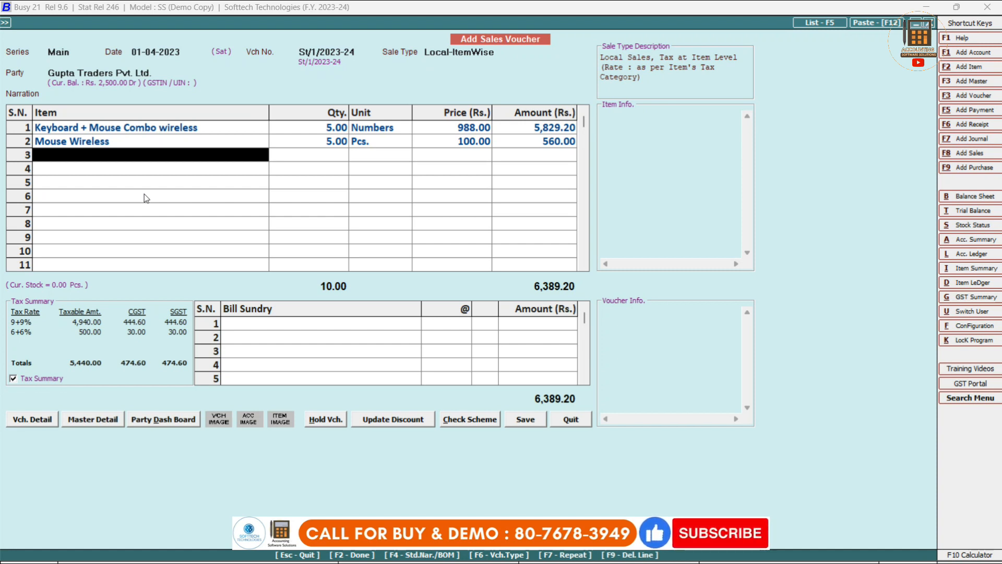
Add Freight & Forwarding Charges of 150 as the first bill sundry.
left_click(269, 324)
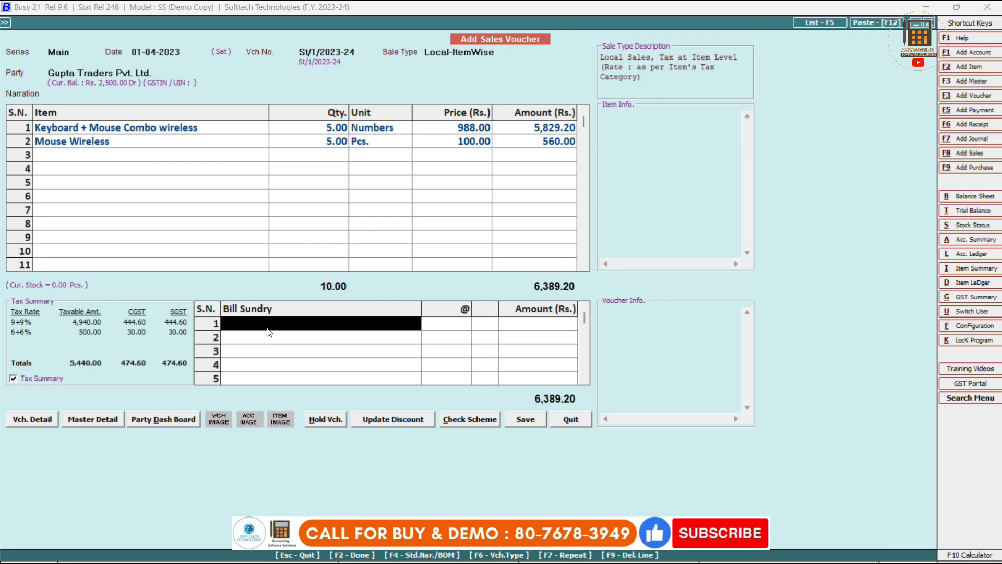
type("fr")
key("Return")
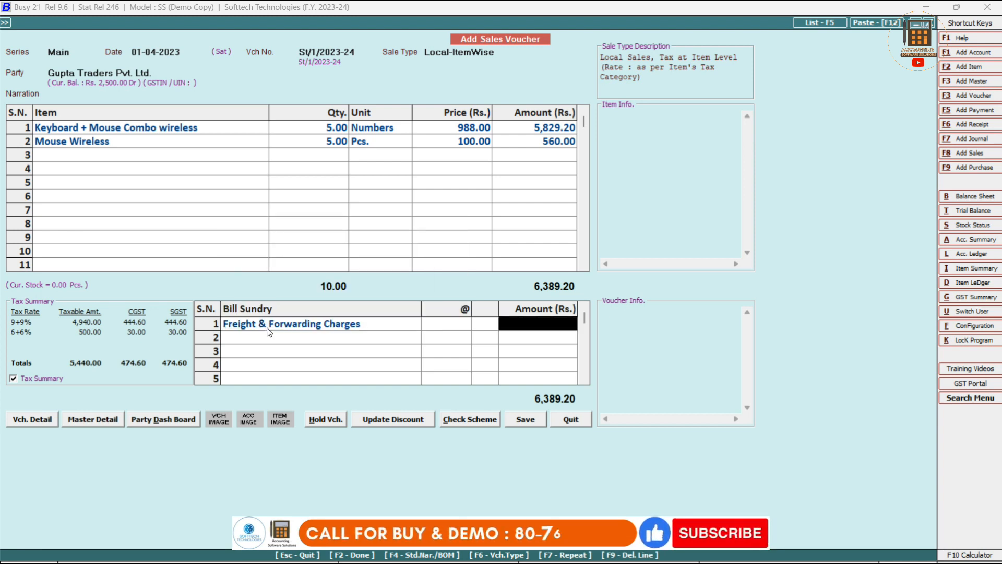
type("150")
key("Return")
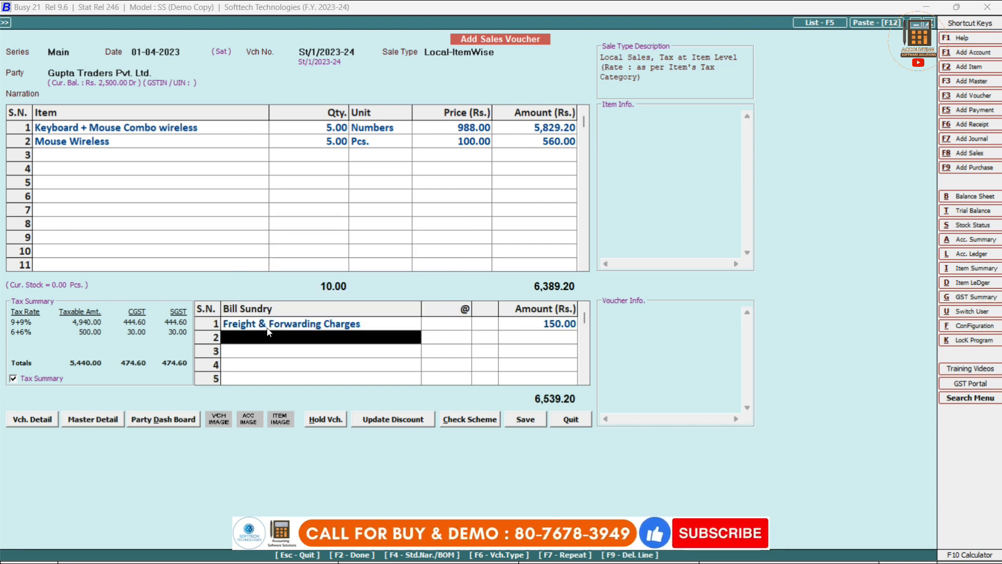
Add a 5% Discount as the second bill sundry and accept its calculated amount.
type("disc")
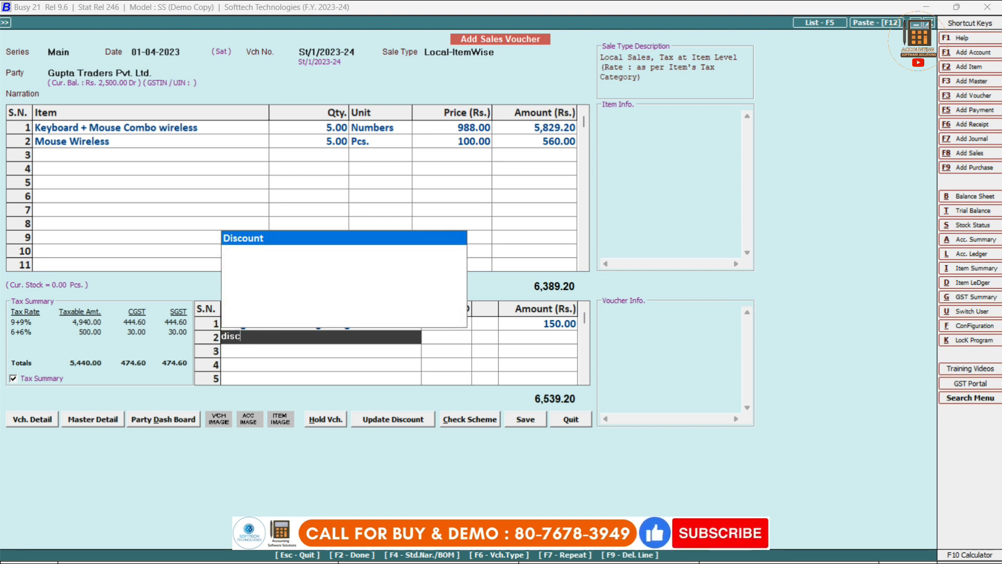
key("Return")
type("5")
key("Return")
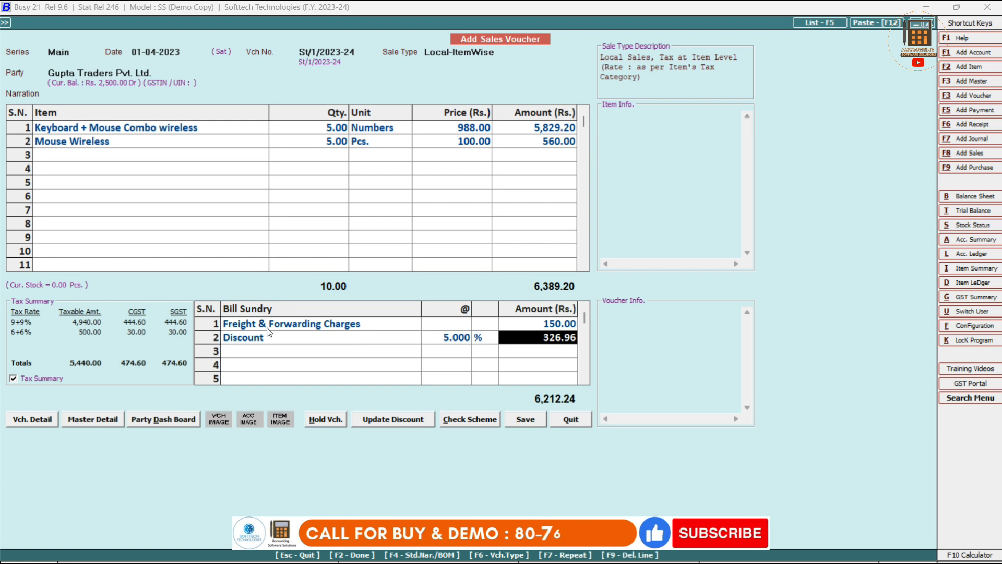
key("Return")
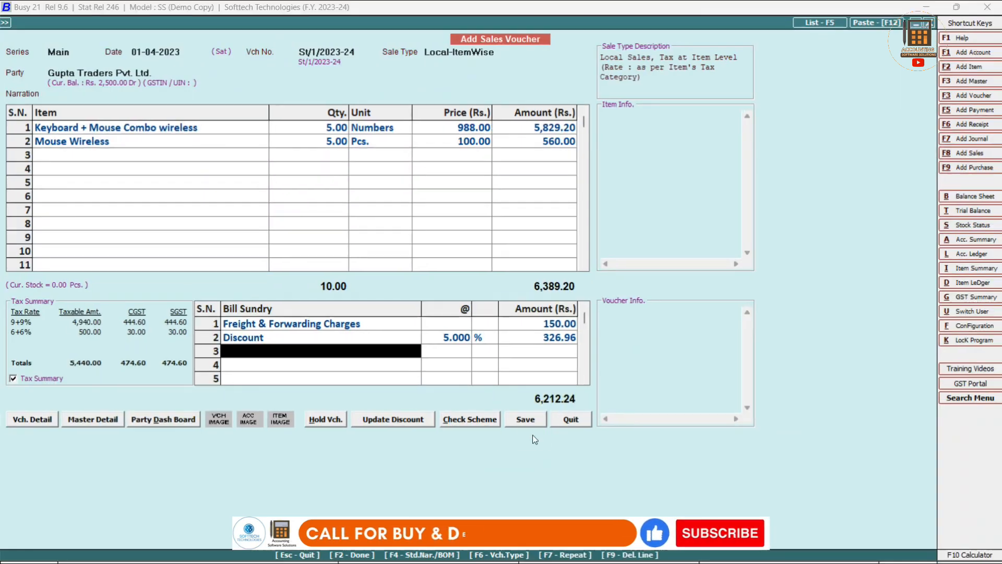
Save the sales voucher despite the items' minimum stock levels, accept the new bill reference and choose to print the invoice.
left_click(518, 422)
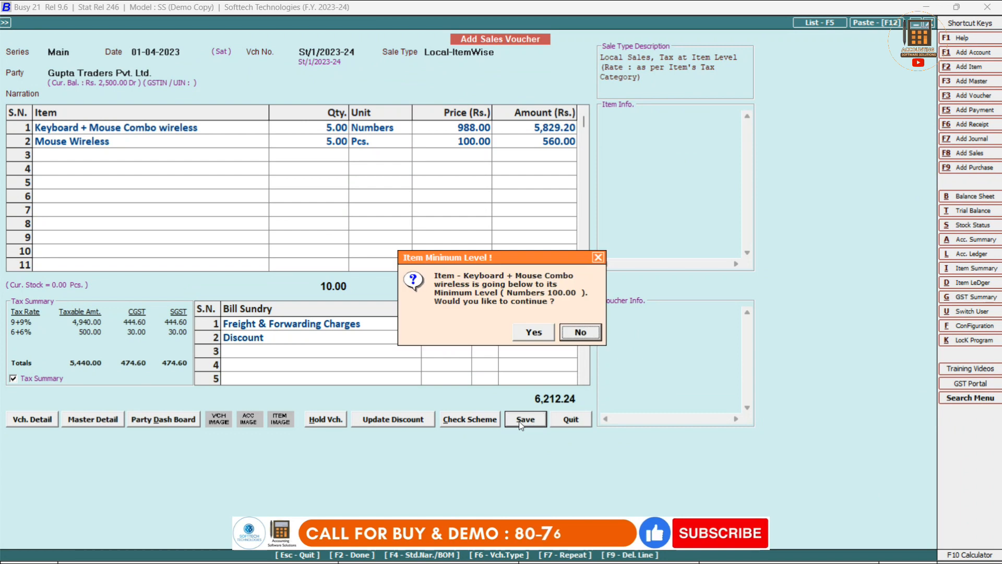
left_click(536, 331)
left_click(535, 331)
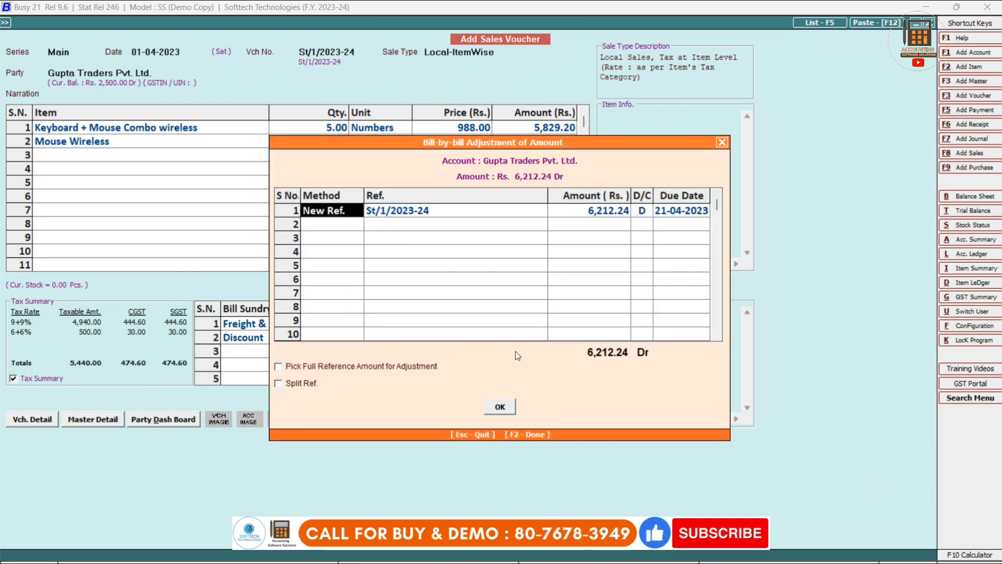
left_click(502, 405)
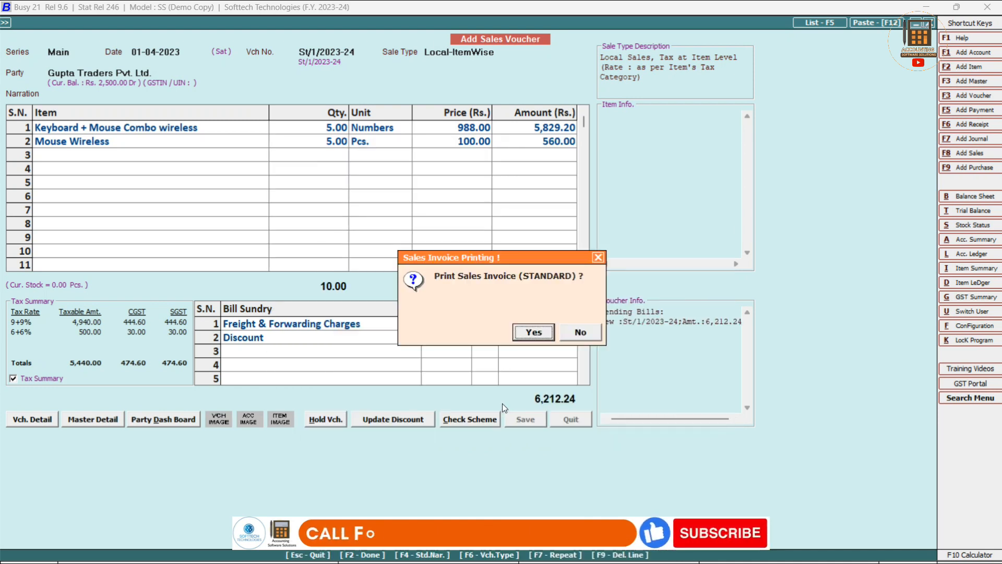
left_click(533, 336)
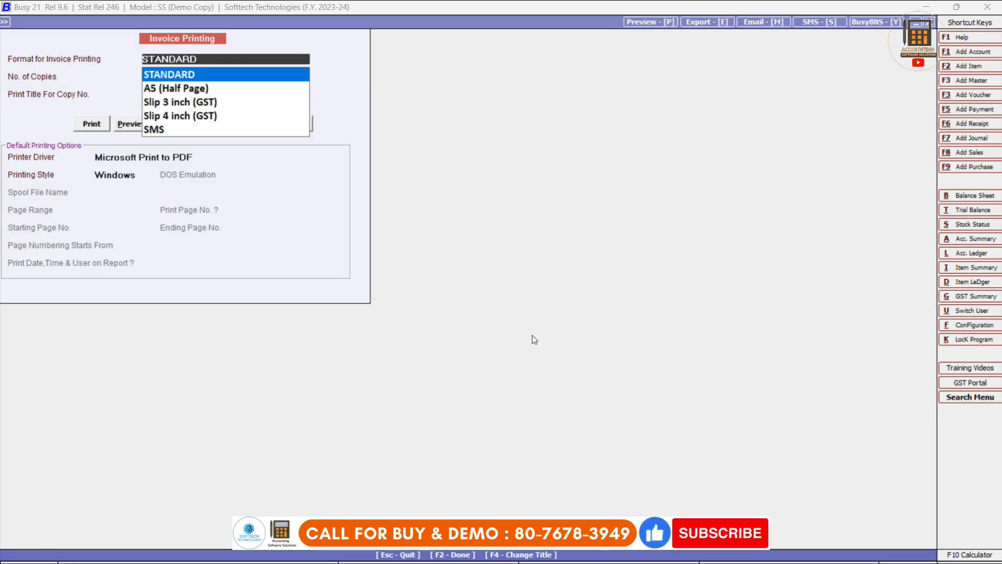
Look through the available invoice printing formats, from STANDARD through the half-page and slip sizes to SMS.
key("Down")
key("Down")
key("Down")
key("Up")
key("Up")
key("Up")
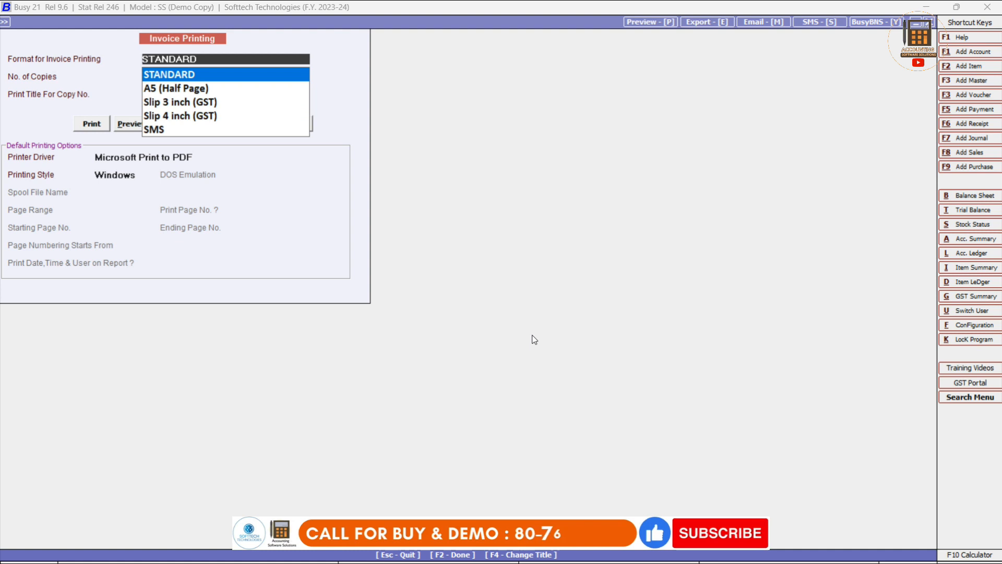
key("Down")
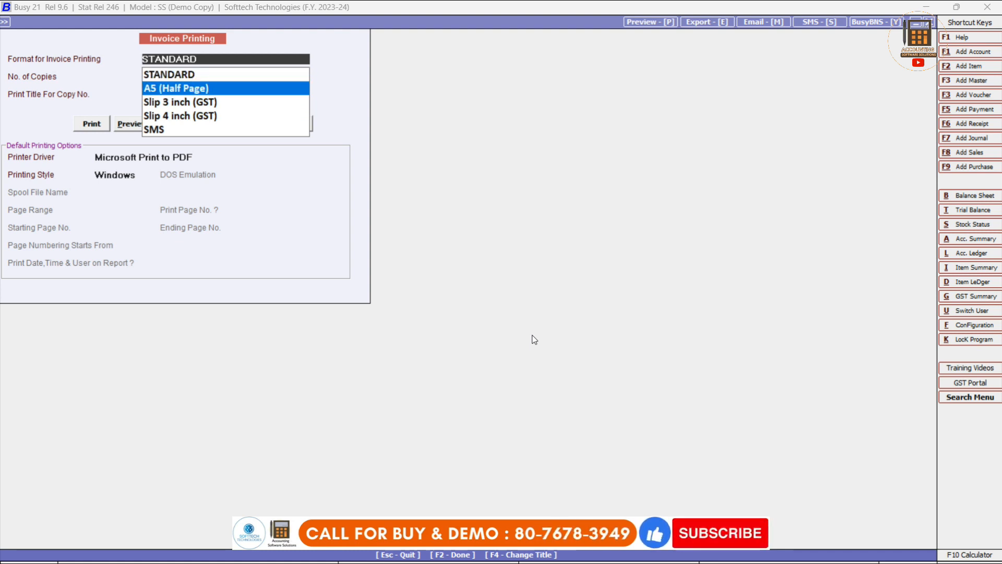
key("Down")
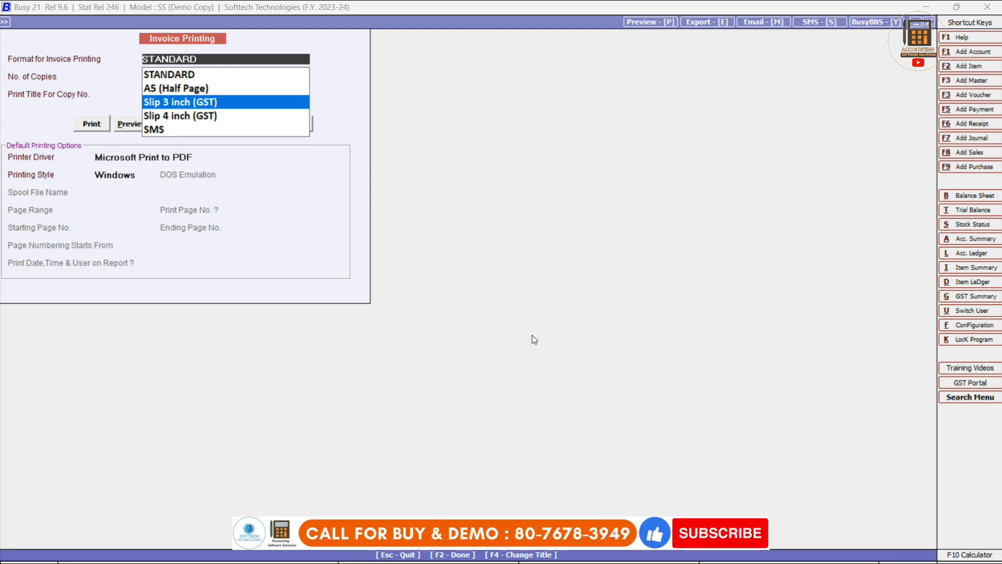
key("Down")
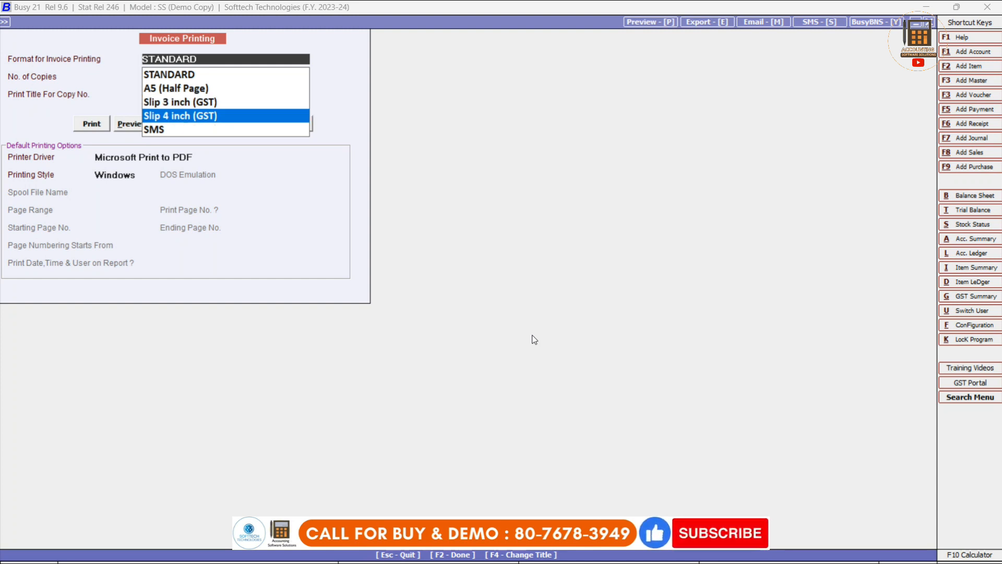
key("Up")
key("Down")
key("Up")
key("Down")
key("Down")
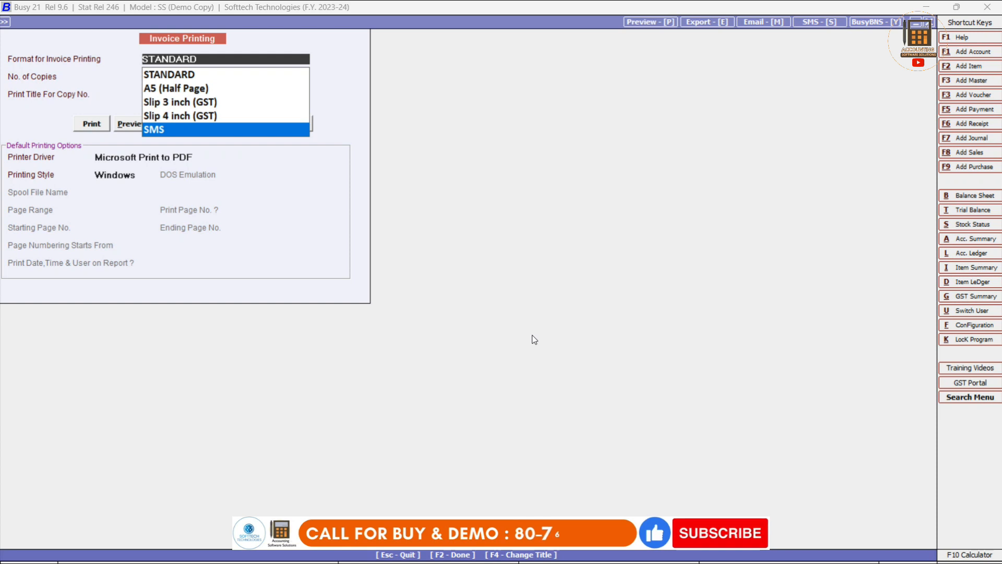
key("Up")
key("Up")
key("Up")
key("Up")
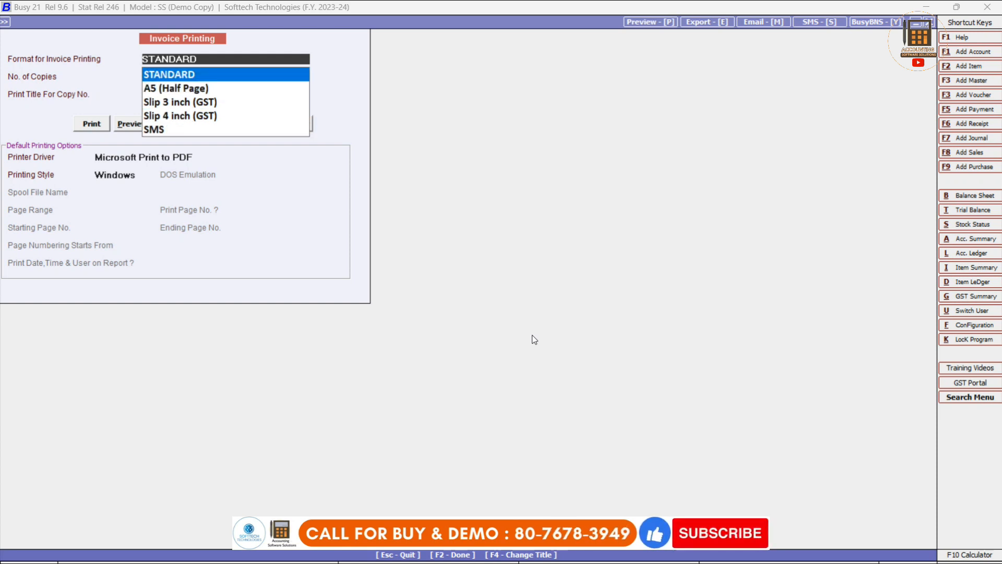
Preview one copy of the invoice in the STANDARD format, saving the sales invoice configuration with its default settings.
key("Return")
key("Return")
key("Return")
key("Right")
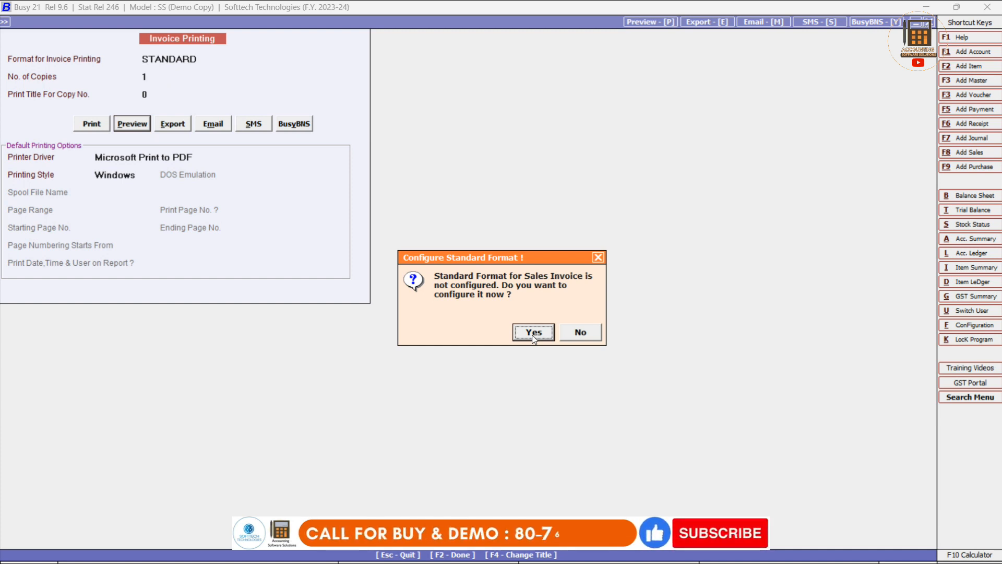
left_click(533, 333)
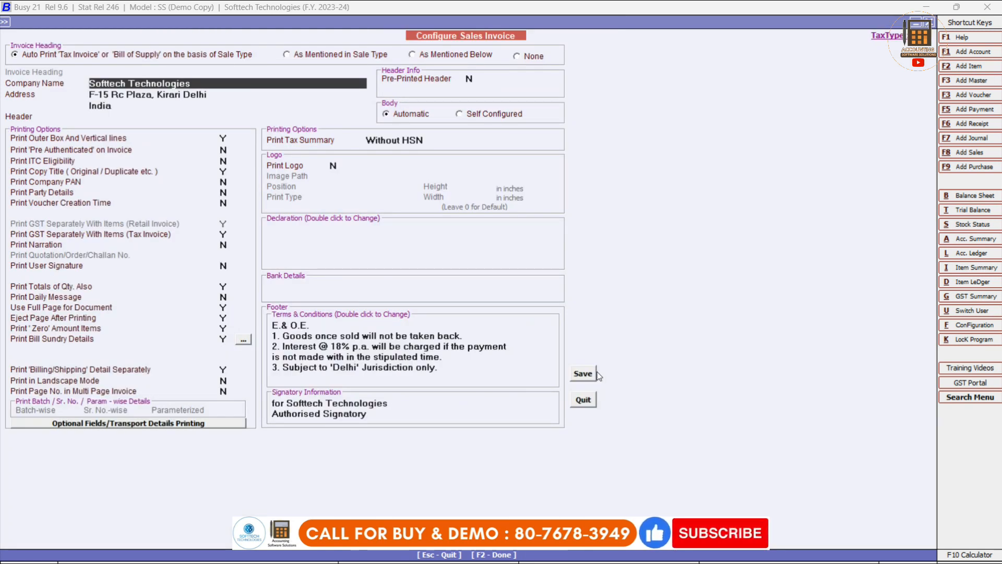
left_click(583, 373)
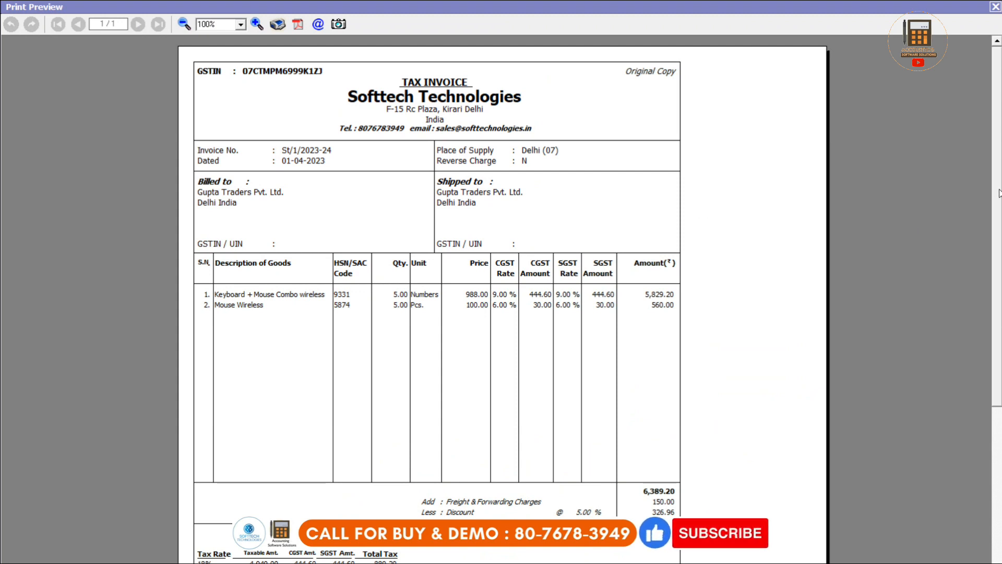
Examine the tax invoice preview down to its totals and terms, and close it along with the blank sales voucher.
scroll(998, 193, "down", 5)
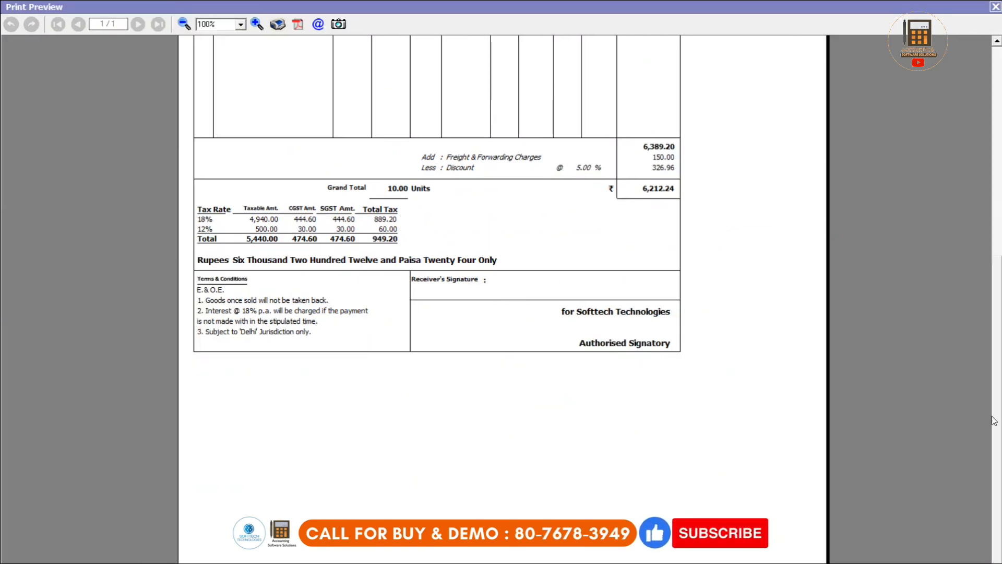
left_click_drag(995, 421, 992, 198)
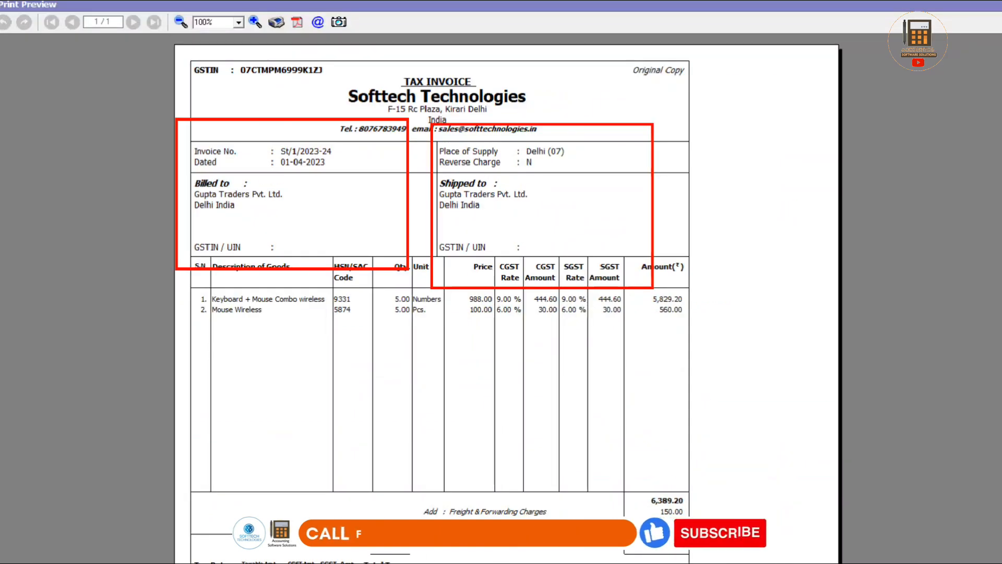
key("Escape")
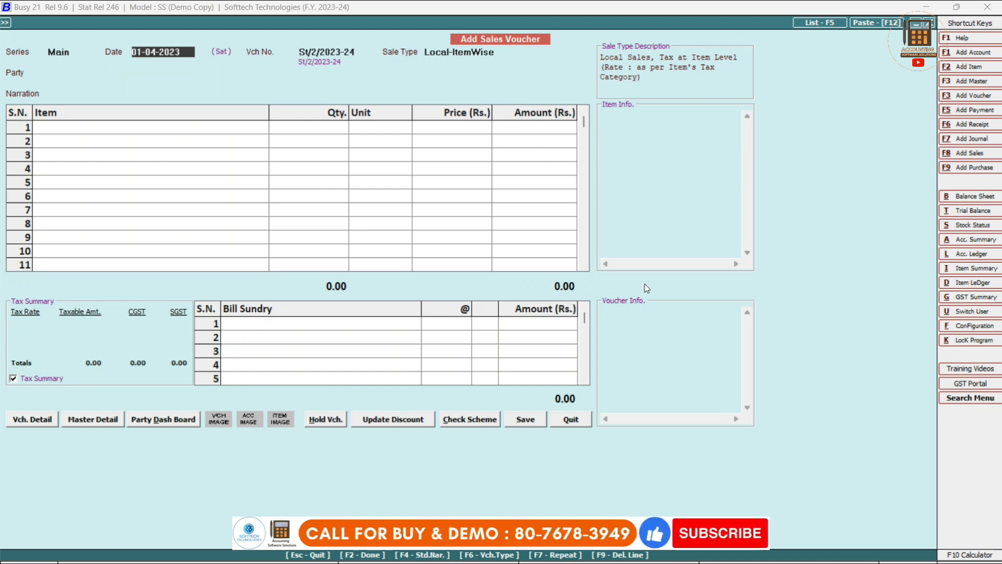
key("Escape")
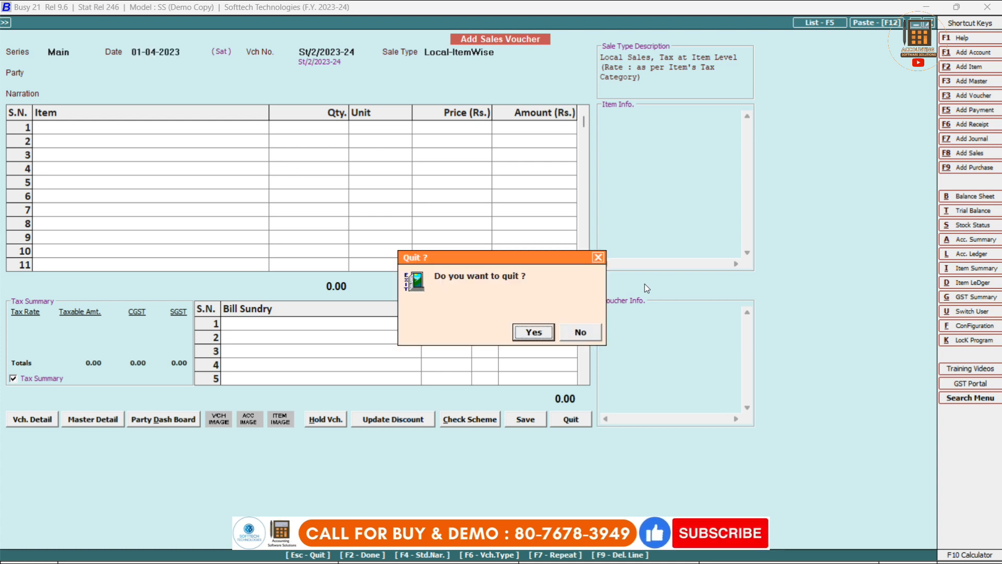
key("Return")
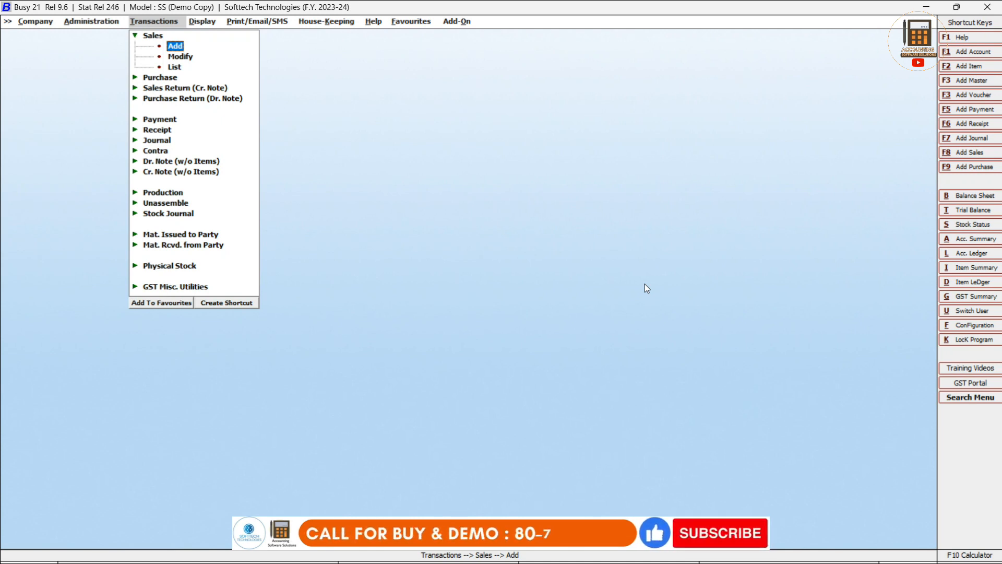
Open the sales voucher St/1/2023-24 of series Main, dated 01-04-2023, for modification.
key("Down")
key("Return")
key("Return")
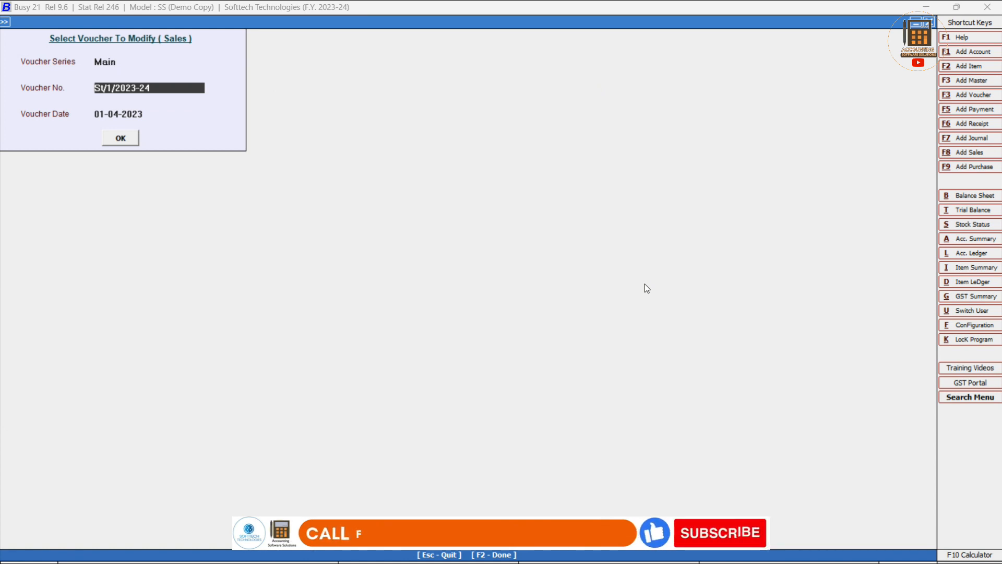
key("Return")
key("Return")
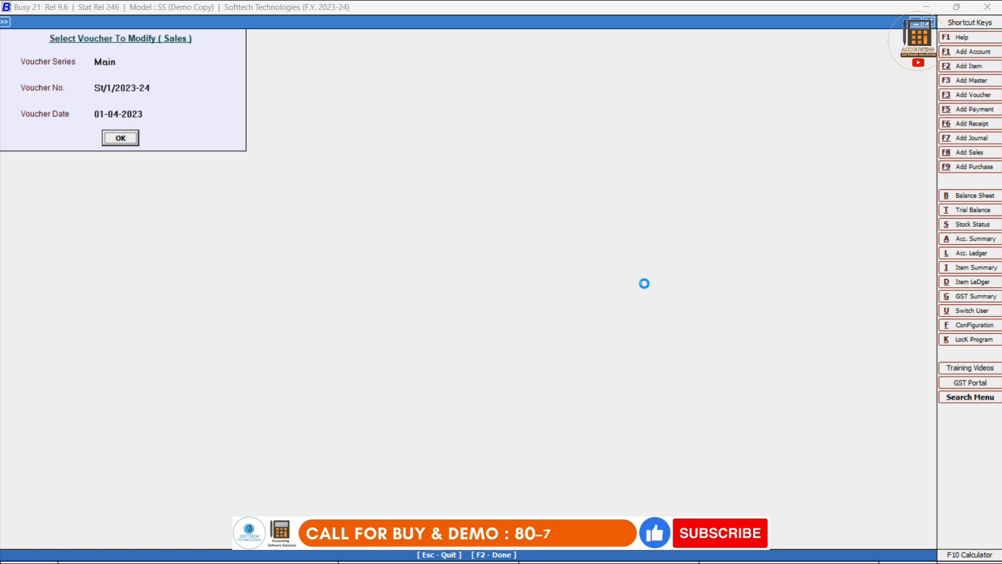
key("Return")
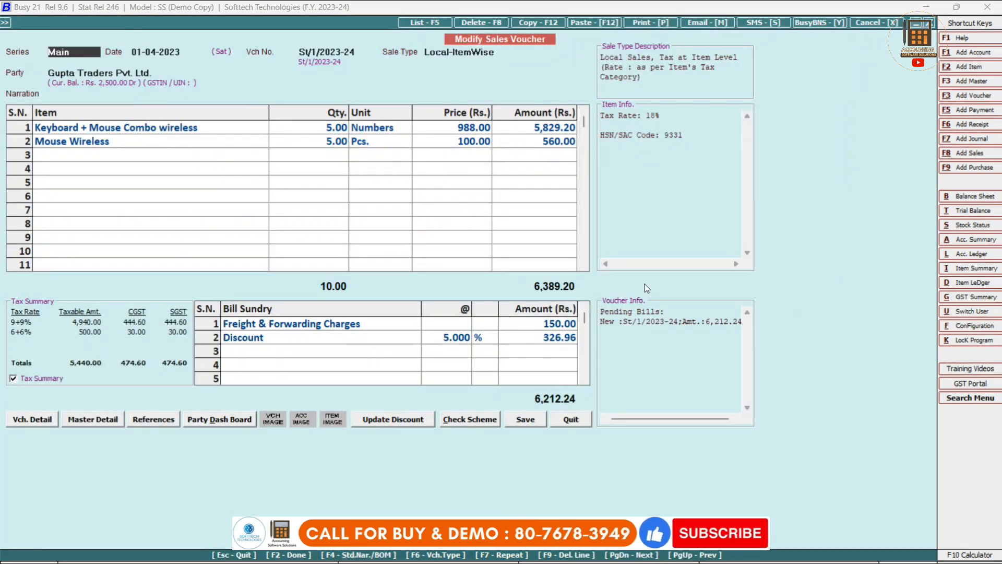
Keep the voucher's series, date and number, and reselect Gupta Traders Pvt. Ltd. as its party.
key("Return")
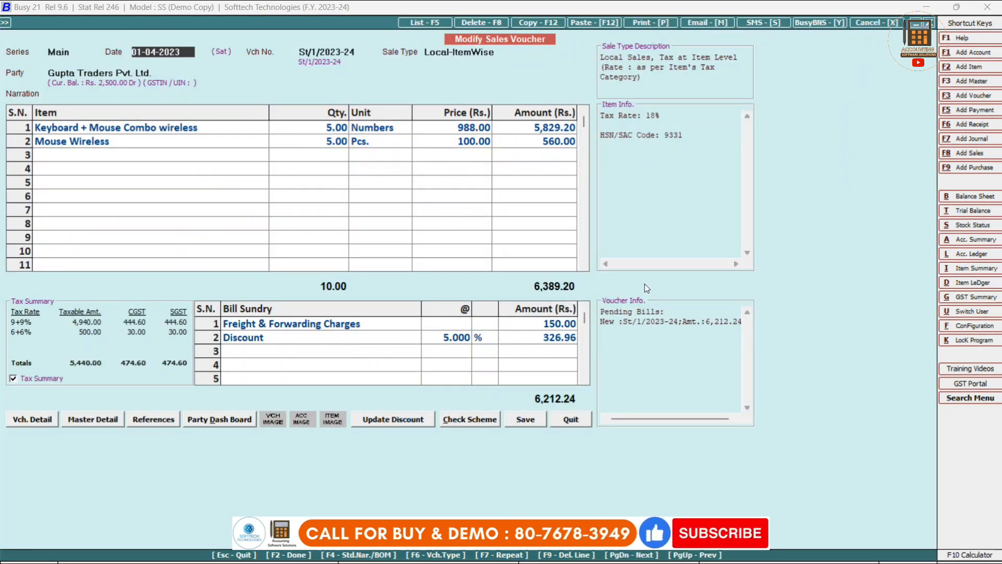
key("Return")
key("Return")
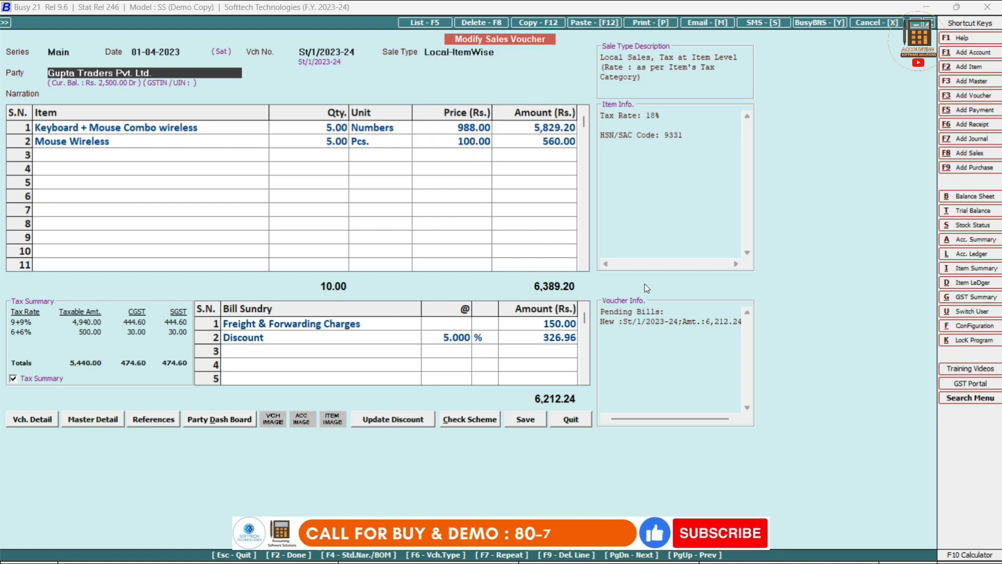
key("space")
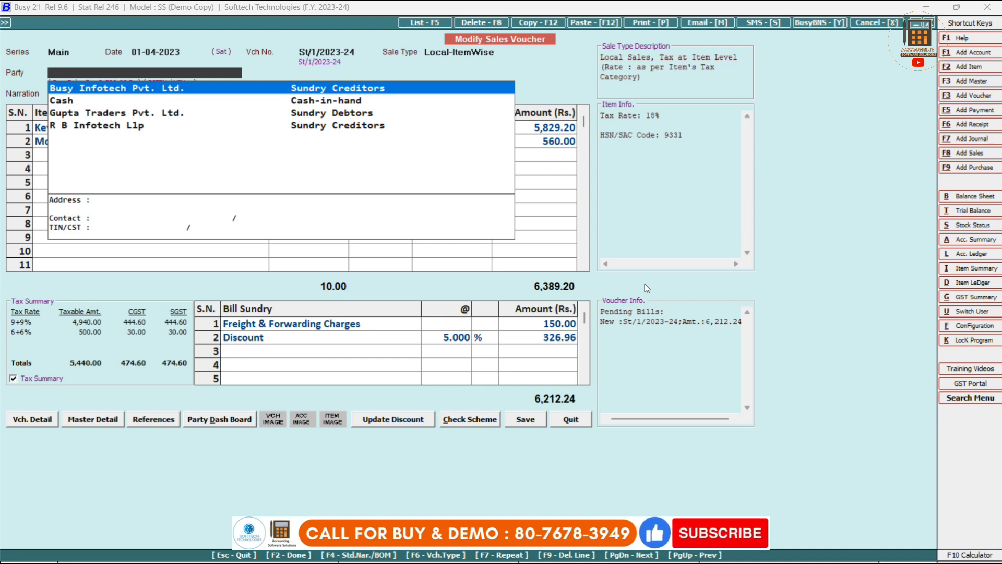
key("Down")
key("Down")
key("Down")
key("Up")
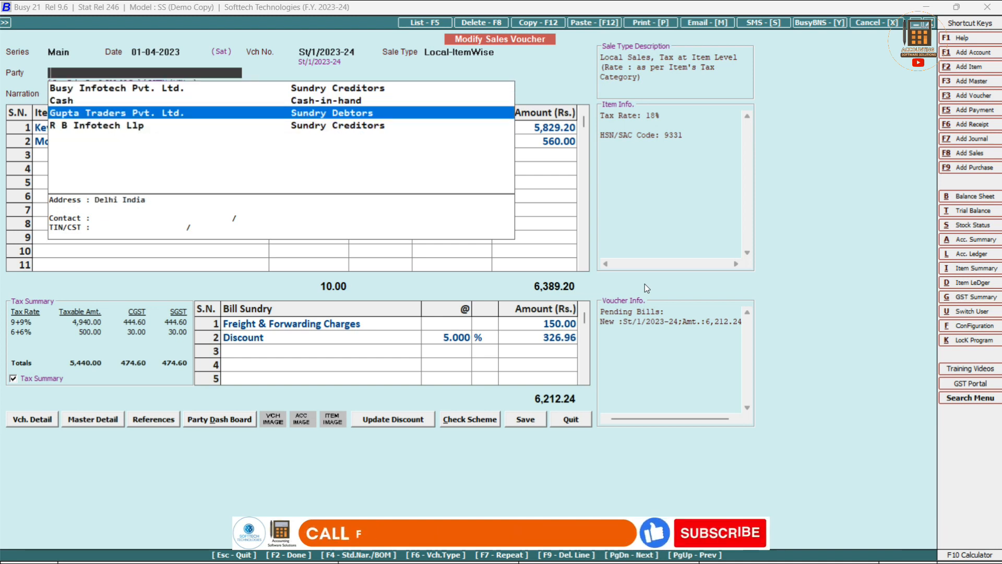
key("Return")
key("Return")
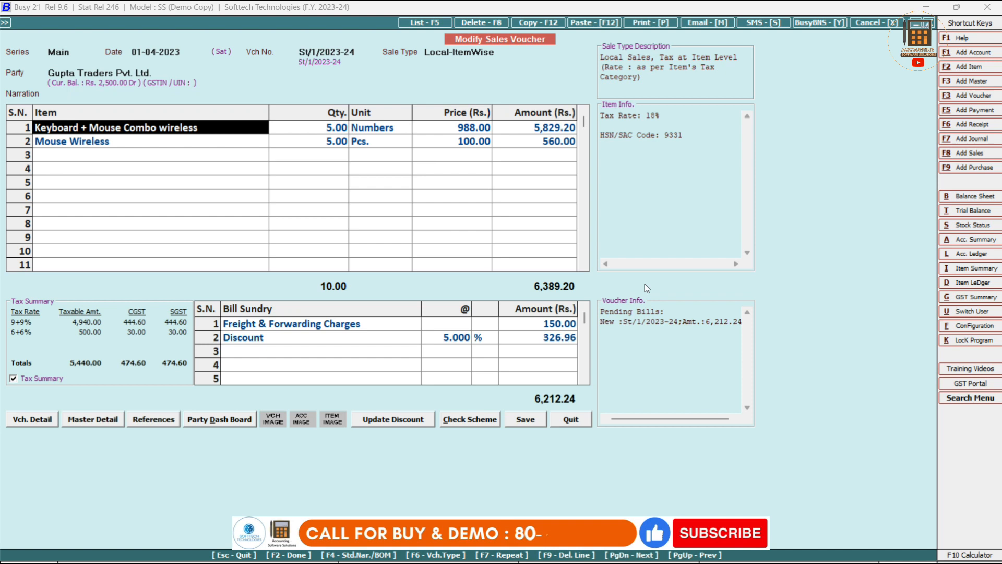
Set the quantity of Keyboard + Mouse Combo wireless to 8 in the sales voucher, keeping its unit and price.
key("Return")
type("8")
key("Return")
key("Return")
key("Return")
key("Return")
key("Return")
key("Return")
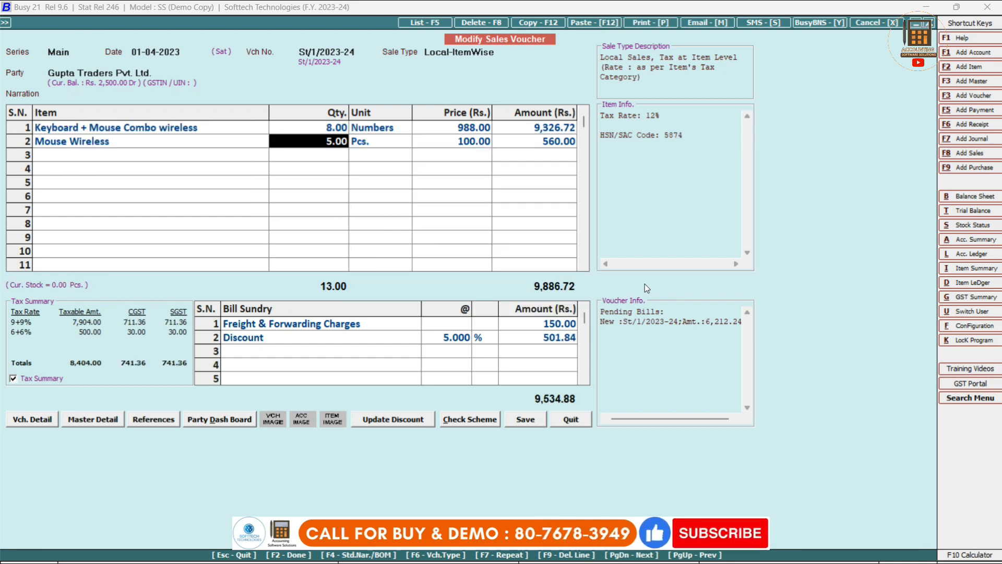
Set the quantity of Mouse Wireless to 4, keeping its unit and price.
type("4")
key("Return")
key("Return")
key("Return")
key("Return")
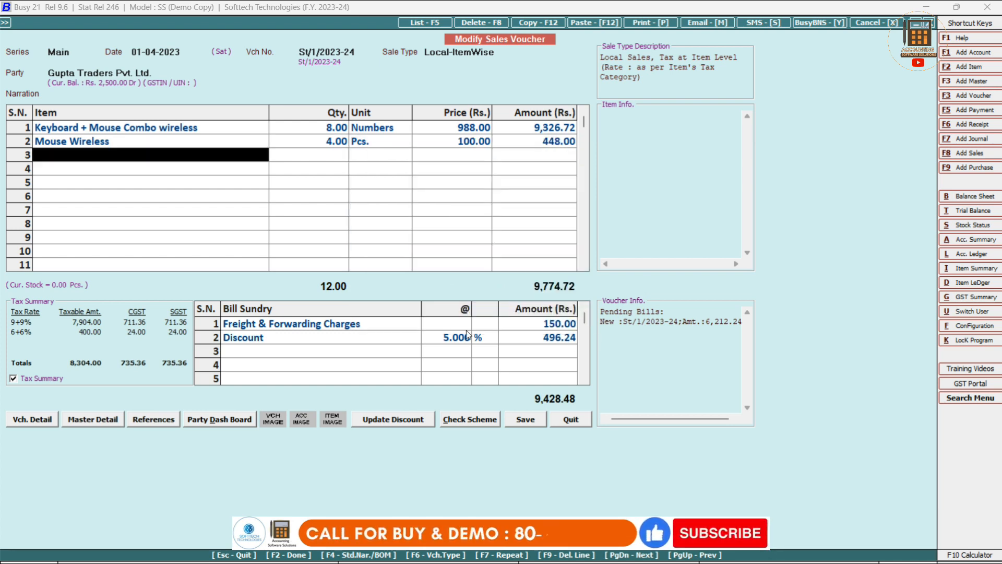
Set the Discount bill sundry rate to 2 percent.
left_click(448, 338)
type("2")
key("Return")
key("Return")
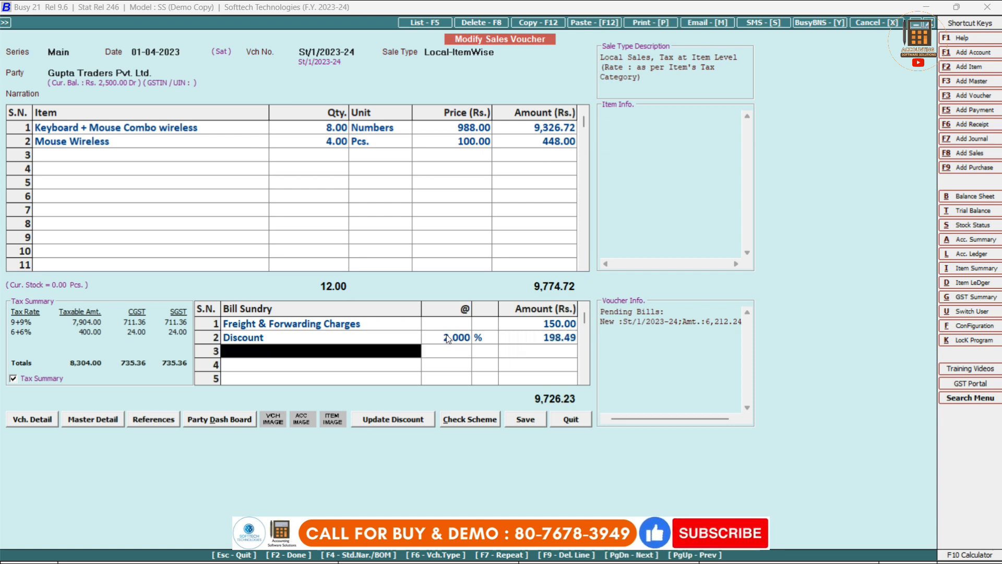
Save the modified sales voucher, continuing past the stock level warnings and accepting the new bill reference St/1/2023-24.
left_click(525, 421)
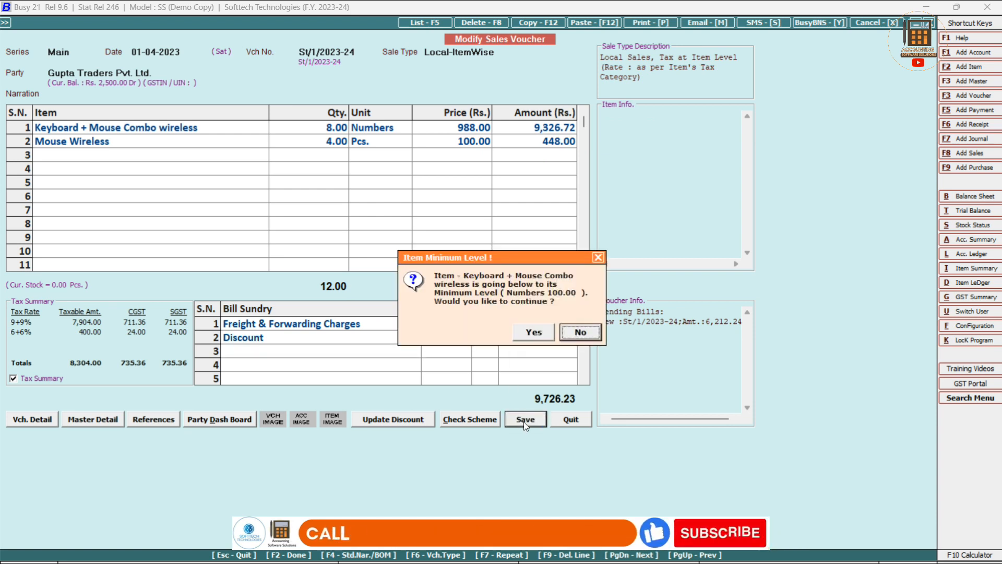
left_click(533, 334)
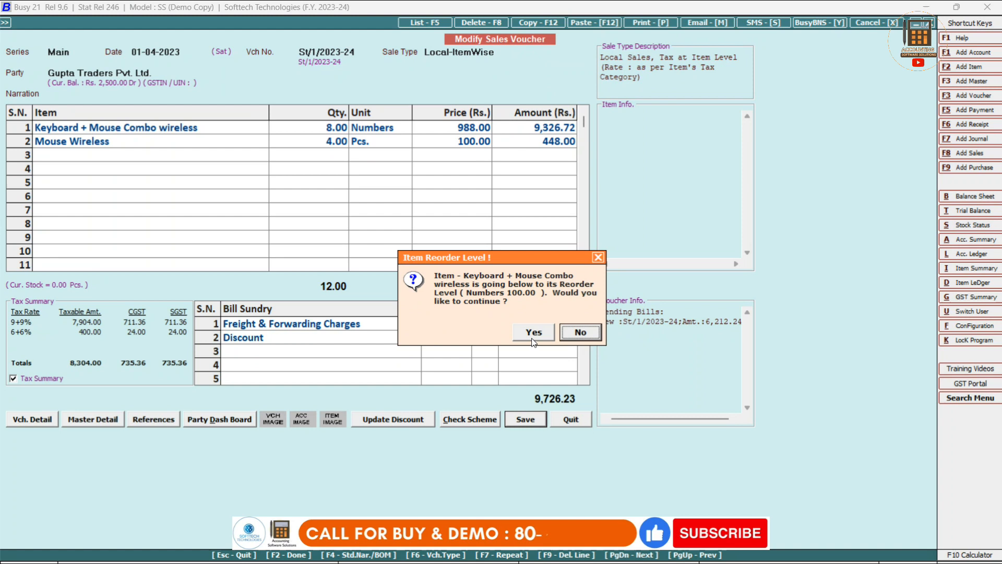
left_click(533, 337)
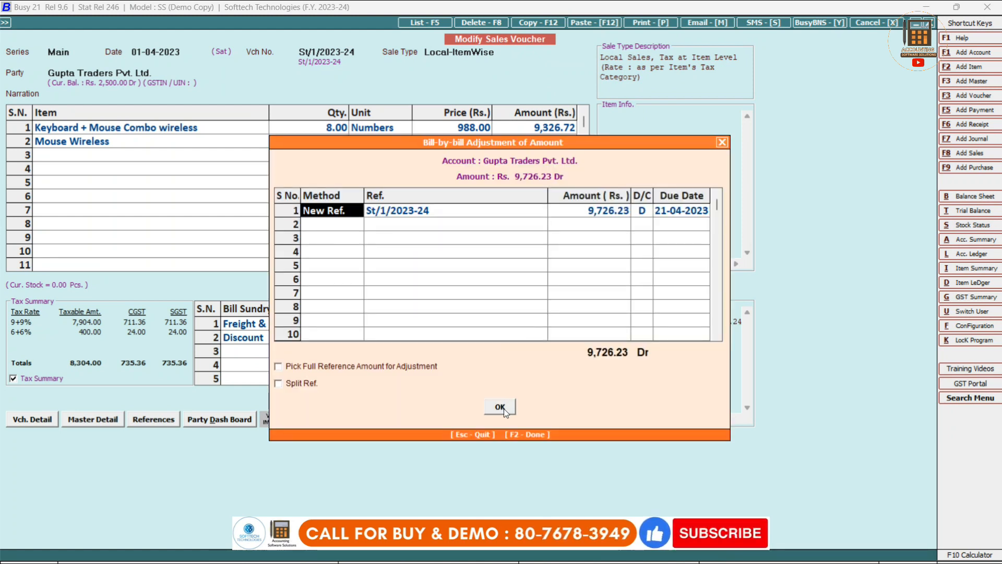
left_click(503, 408)
left_click(526, 337)
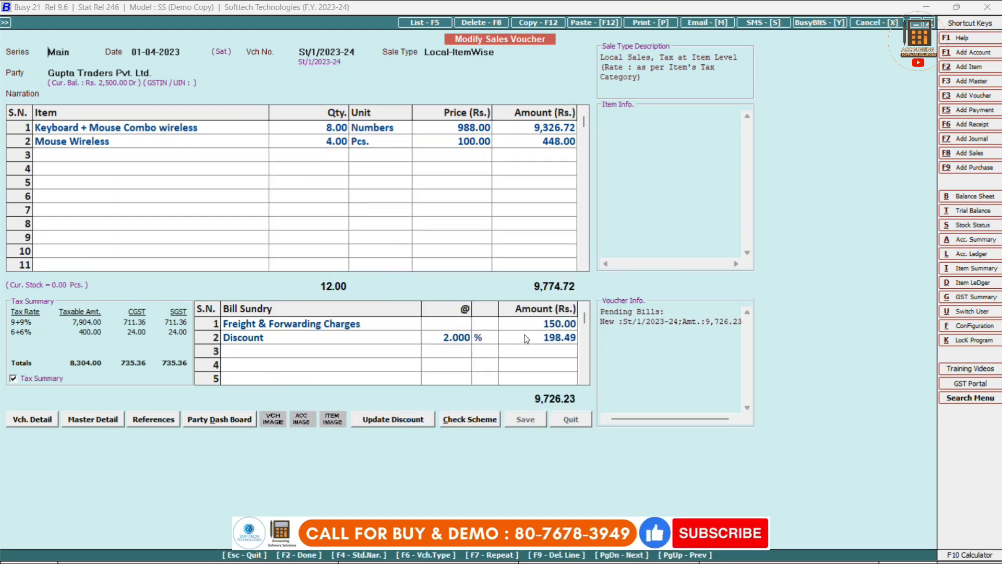
Preview one copy of the modified invoice in the STANDARD format, and close the preview.
key("Return")
key("Return")
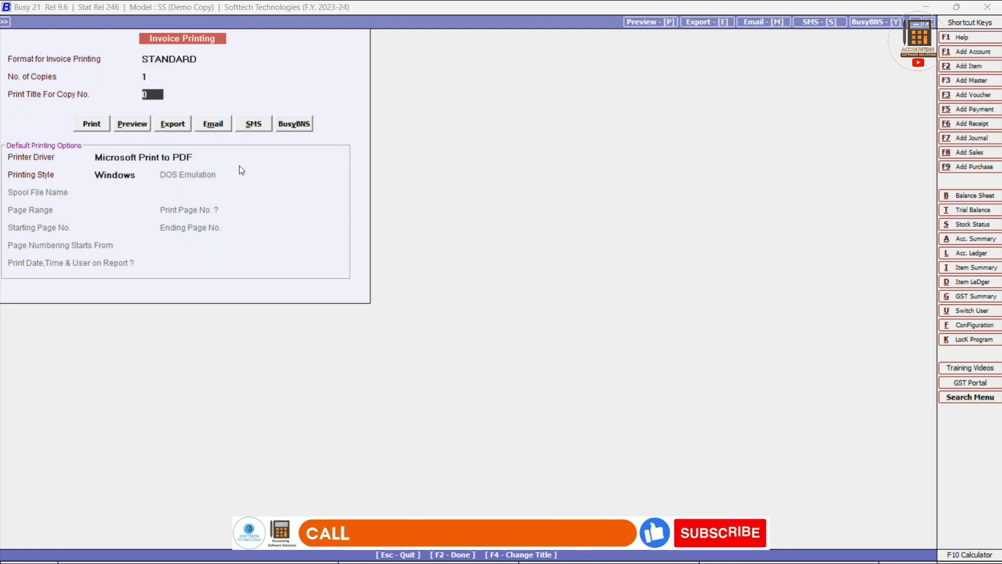
key("Return")
key("Right")
key("Return")
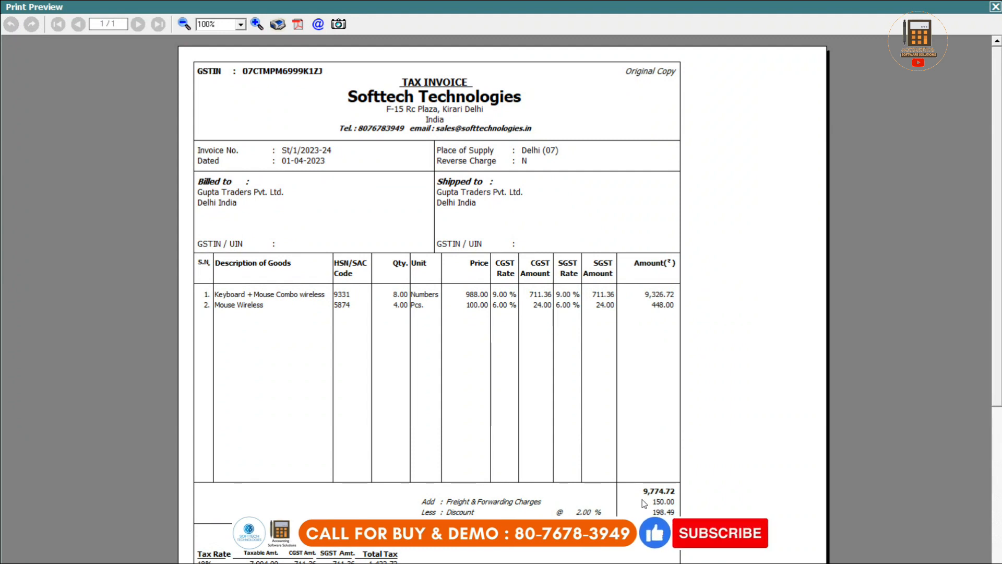
key("Escape")
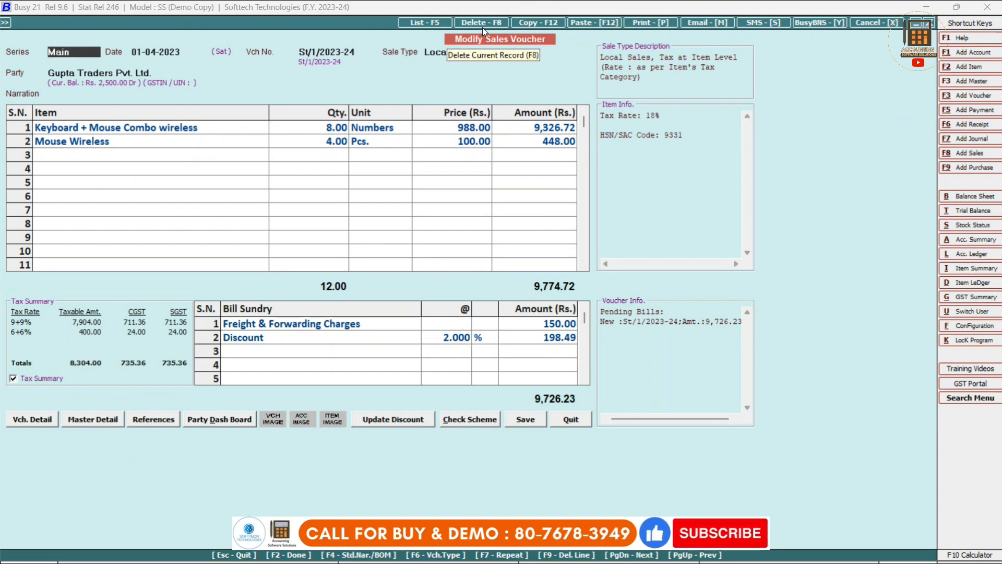
Request deletion of the current sales voucher, decline the confirmation and leave the voucher.
left_click(484, 23)
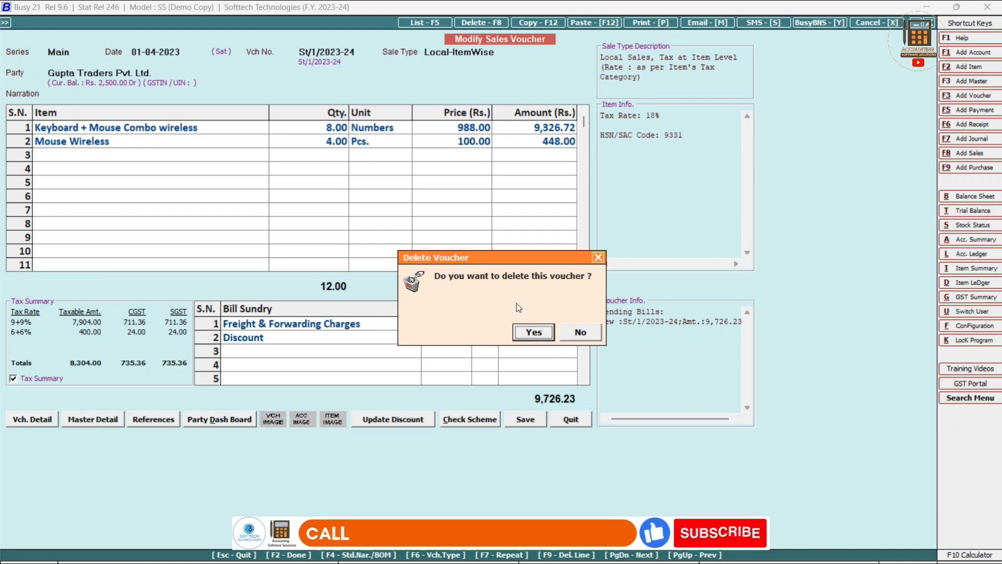
left_click(580, 330)
key("Escape")
key("Right")
key("Left")
key("Return")
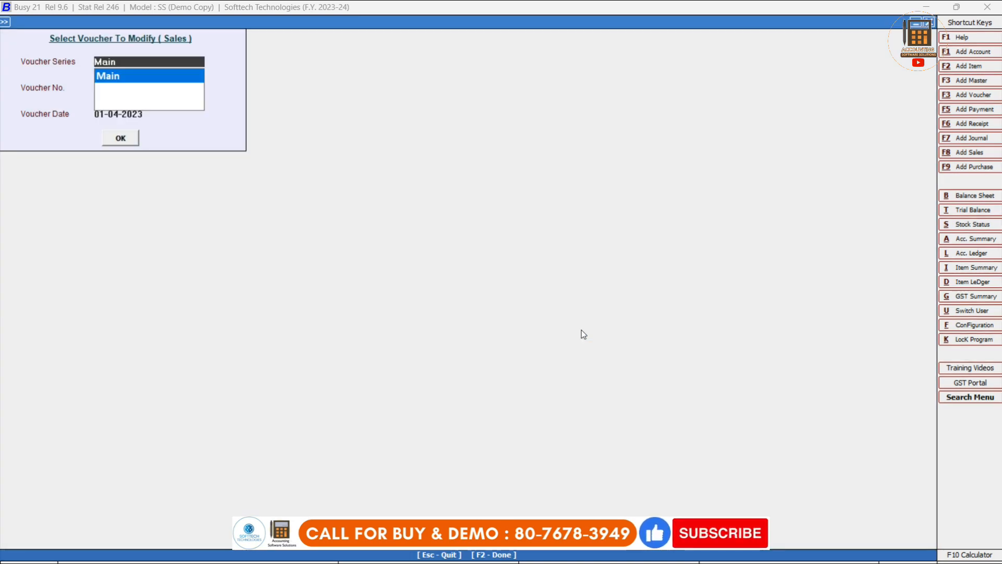
Leave the voucher modification selection and open the list of sales vouchers with output on screen.
key("Escape")
key("Down")
key("Return")
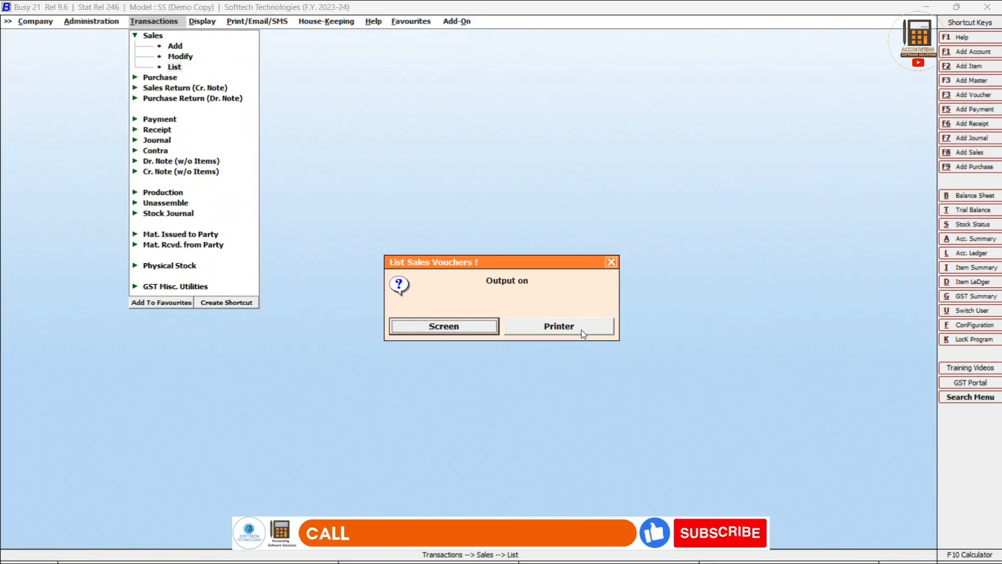
key("Return")
List sales vouchers of all series from 01-04-2023 to 14-11-2023 by name, with item values and report notes but no party GSTIN.
key("Return")
key("Return")
key("Return")
key("Return")
key("Return")
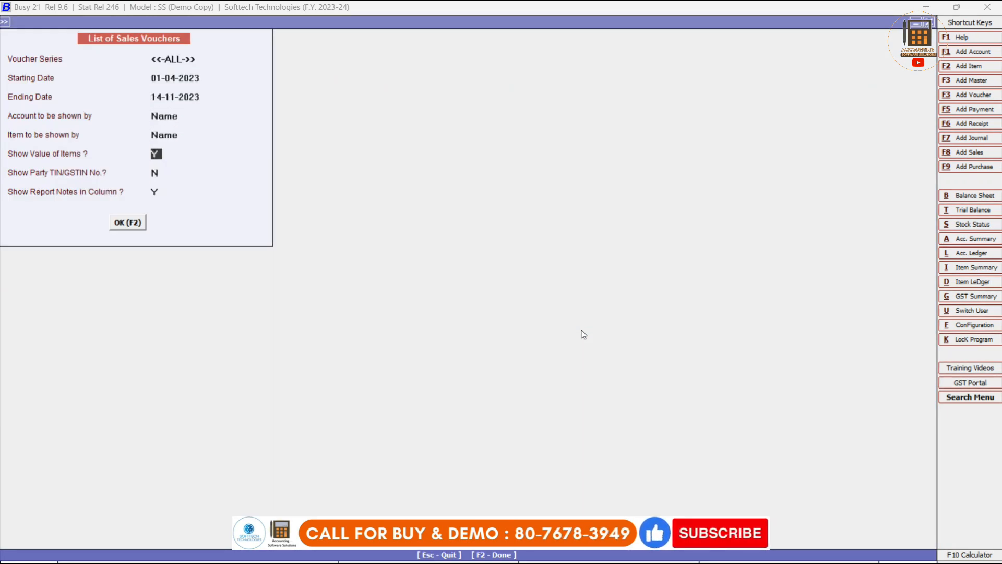
key("Return")
key("Return")
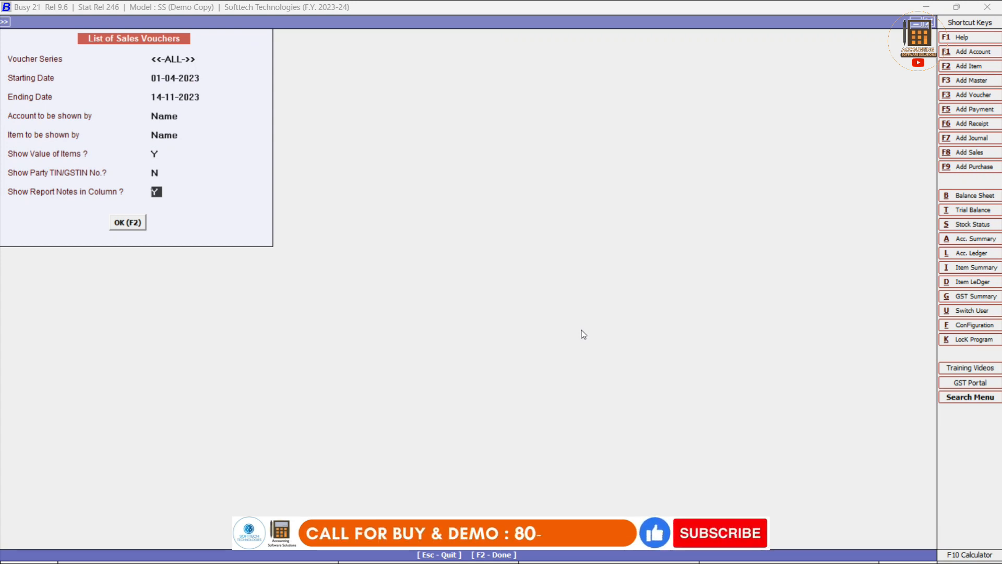
key("Return")
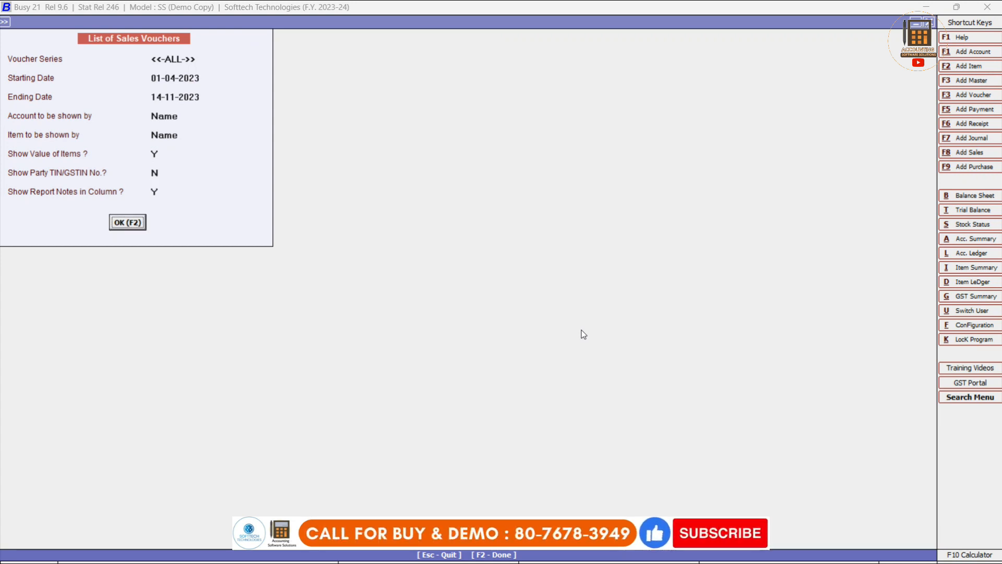
key("Return")
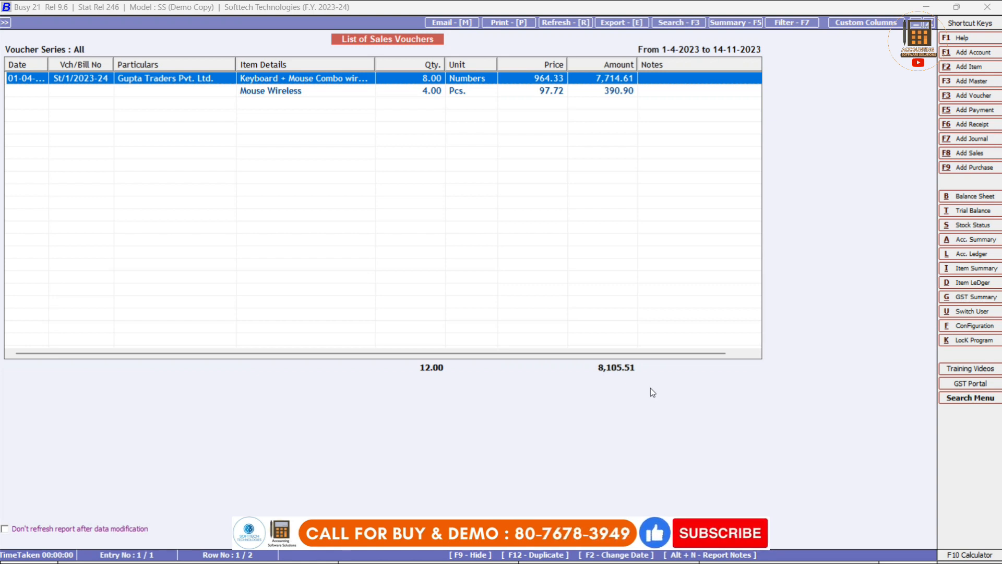
Open voucher St/1/2023-24 from the sales voucher list, and close both the voucher and the list without changes.
key("Return")
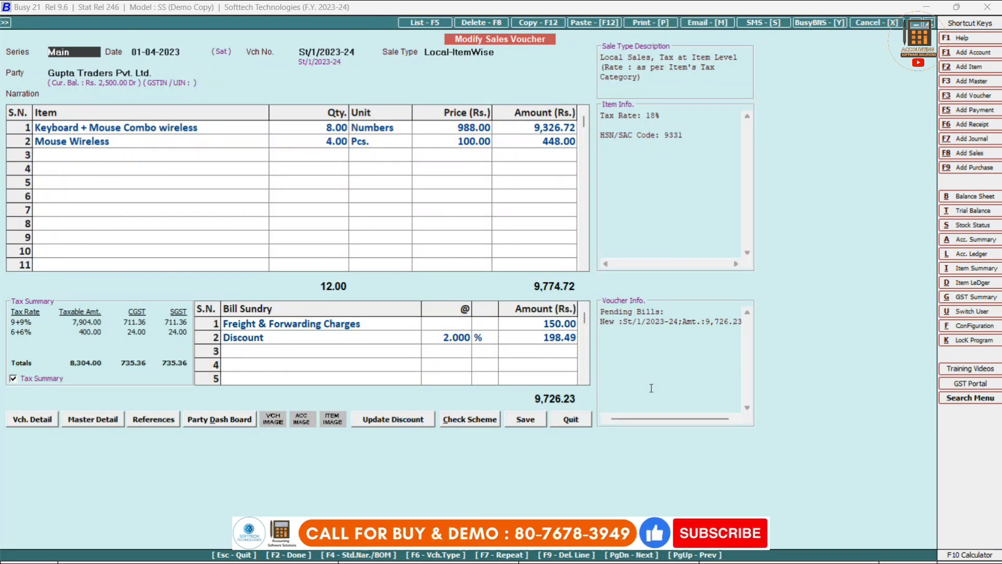
key("Escape")
key("Escape")
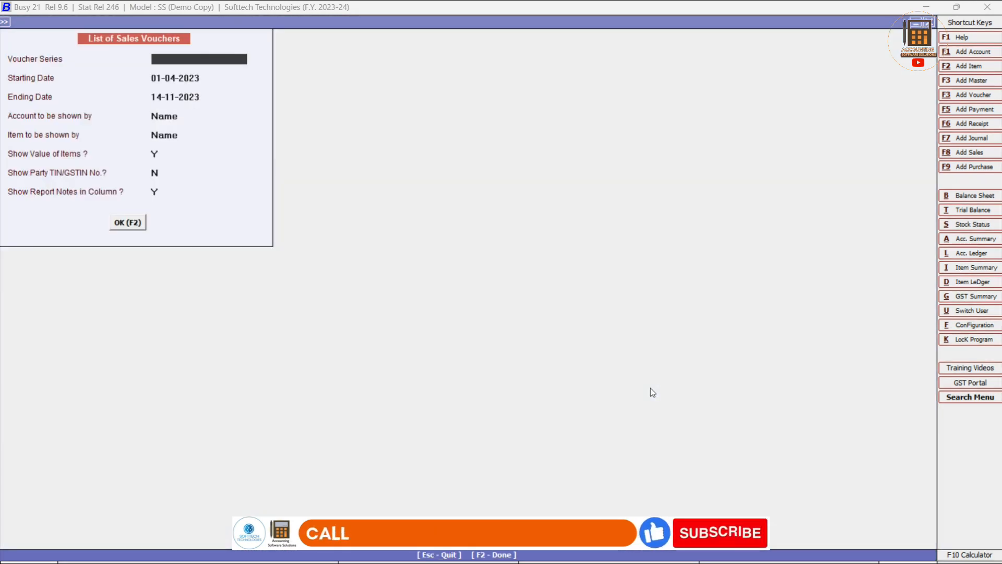
key("Escape")
key("Escape")
key("Escape")
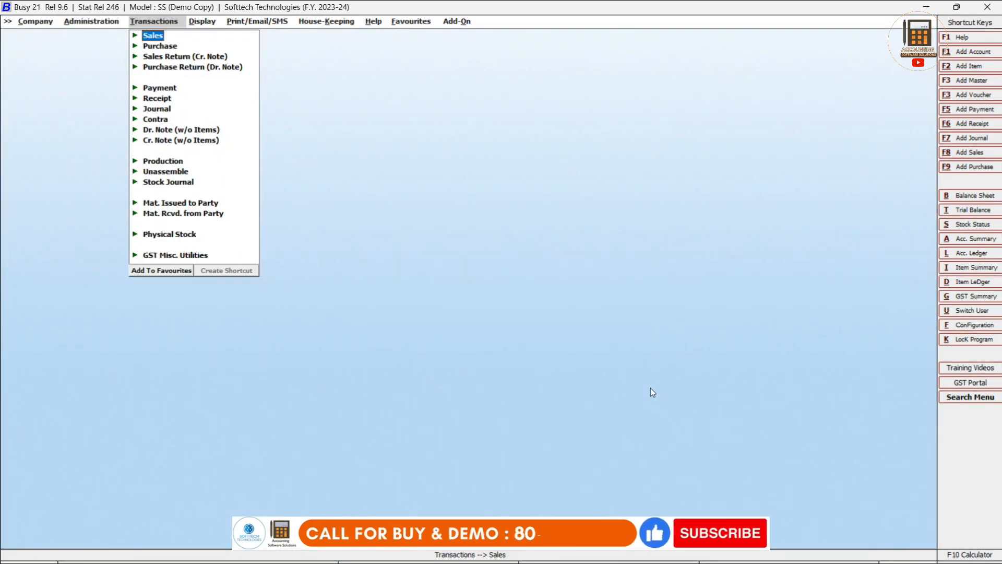